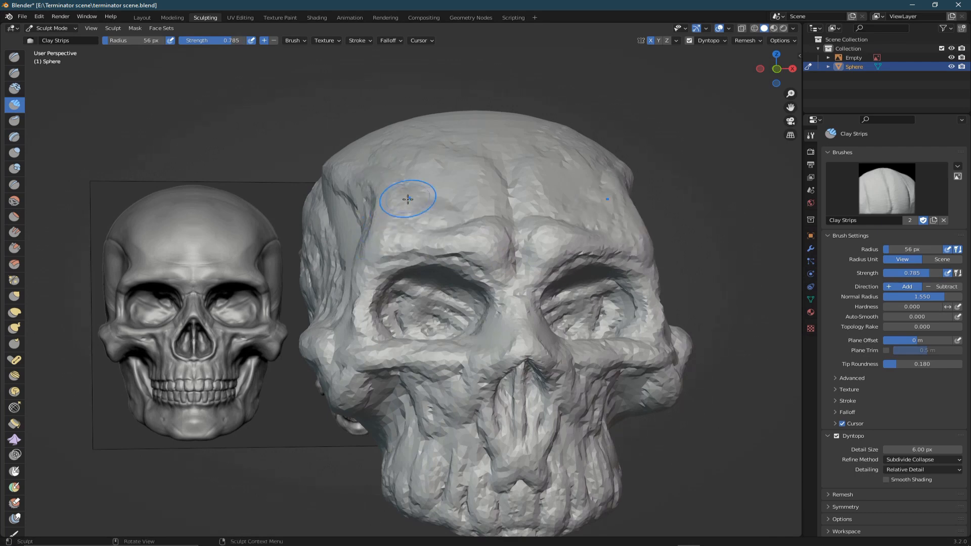
Add a Remesh modifier to the sculpted skull and set its voxel size to 2.
{"action": "left_click", "coordinate": [843, 225]}
{"action": "left_click", "coordinate": [764, 350]}
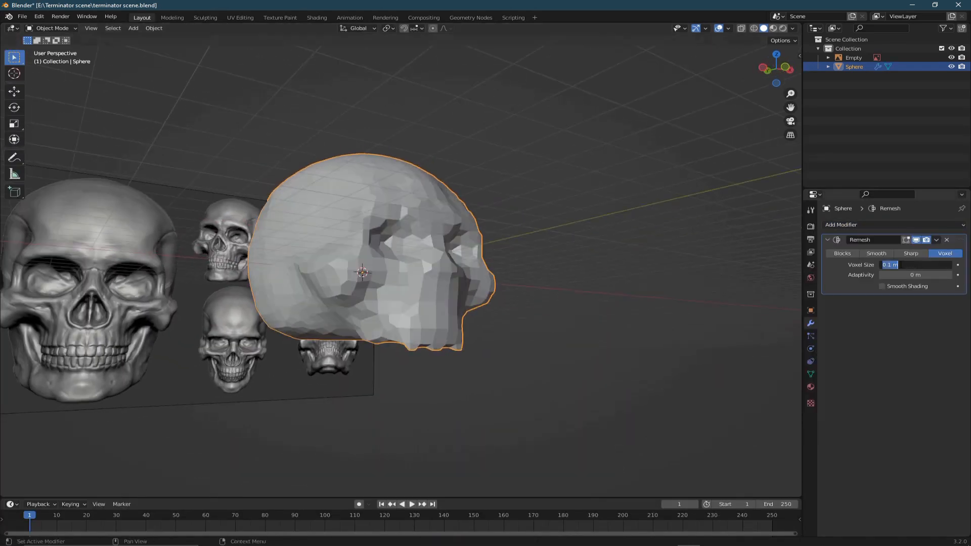
{"action": "type", "text": "2"}
{"action": "key", "text": "Return"}
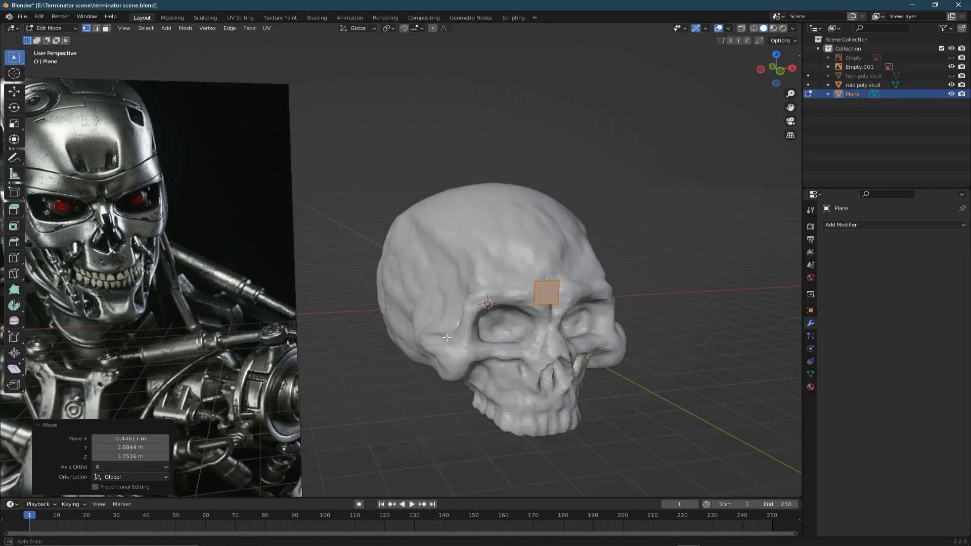
Add a Mirror modifier to the plane in front of the skull and enable bisecting on the X axis.
{"action": "scroll", "coordinate": [579, 277], "scroll_direction": "up", "scroll_amount": 3}
{"action": "scroll", "coordinate": [579, 276], "scroll_direction": "down", "scroll_amount": 3}
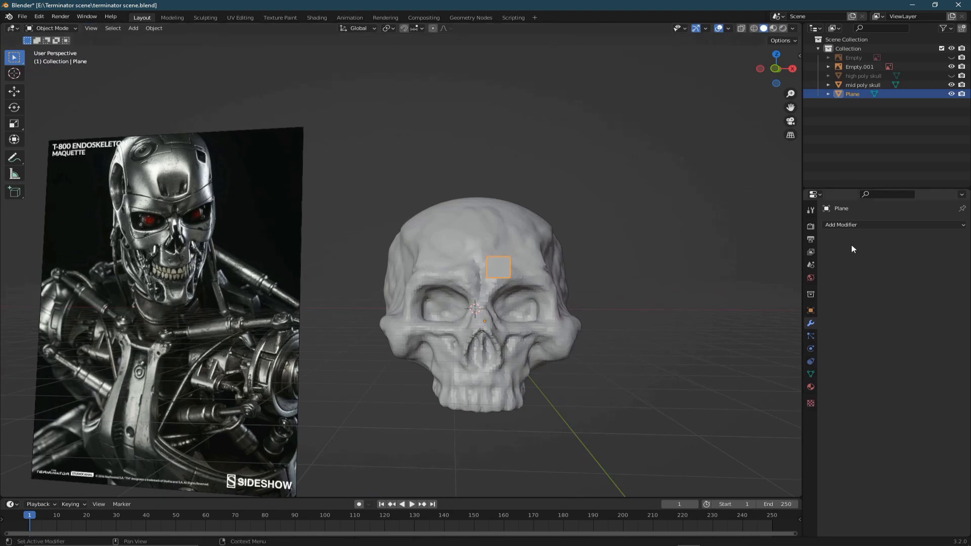
{"action": "left_click", "coordinate": [855, 224]}
{"action": "left_click", "coordinate": [772, 330]}
{"action": "scroll", "coordinate": [553, 309], "scroll_direction": "up", "scroll_amount": 2}
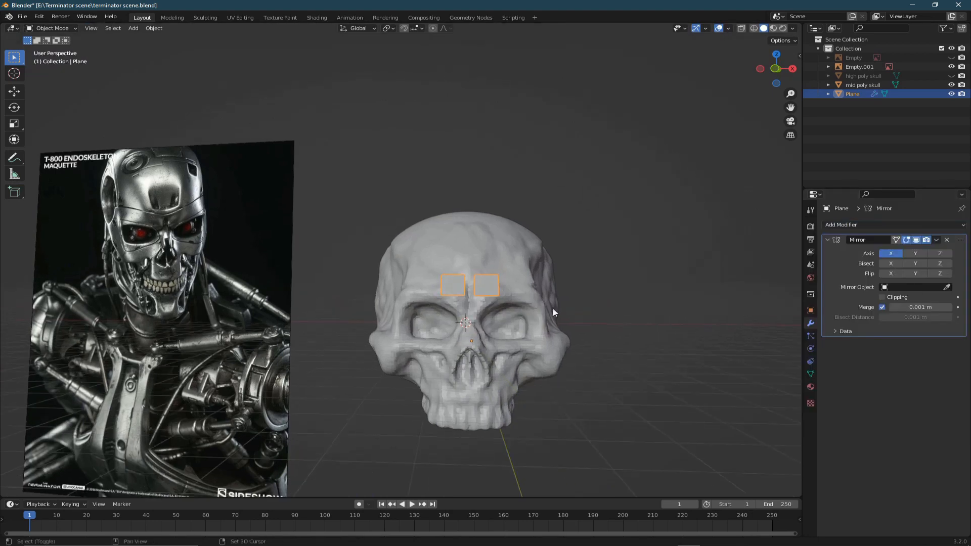
{"action": "left_click", "coordinate": [891, 264]}
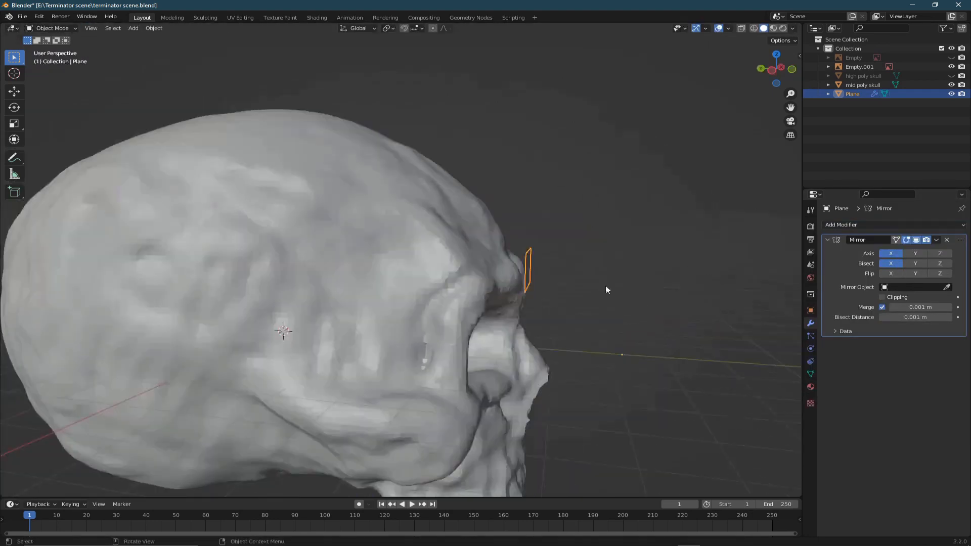
Add Solidify and Subdivision Surface modifiers to the mirrored plane.
{"action": "left_click", "coordinate": [844, 224]}
{"action": "left_click", "coordinate": [758, 380]}
{"action": "left_click", "coordinate": [871, 225]}
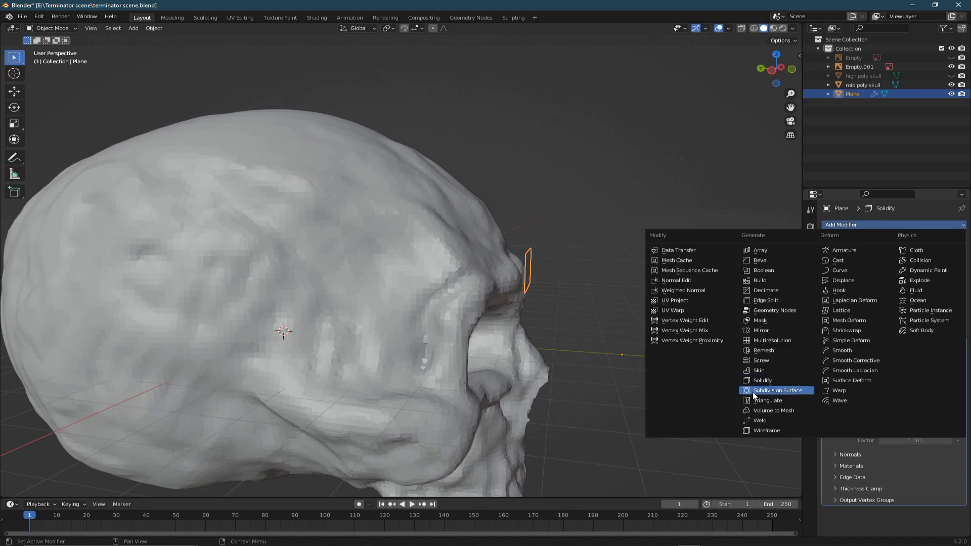
{"action": "left_click", "coordinate": [764, 390]}
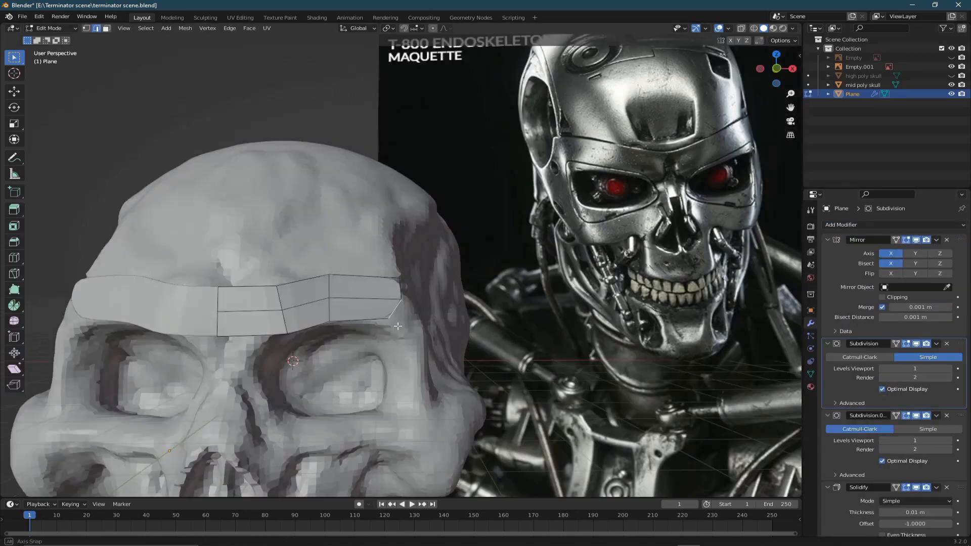
Set the snapping target to faces for fitting the brow band onto the skull.
{"action": "middle_click_drag", "start_coordinate": [399, 326], "coordinate": [354, 263]}
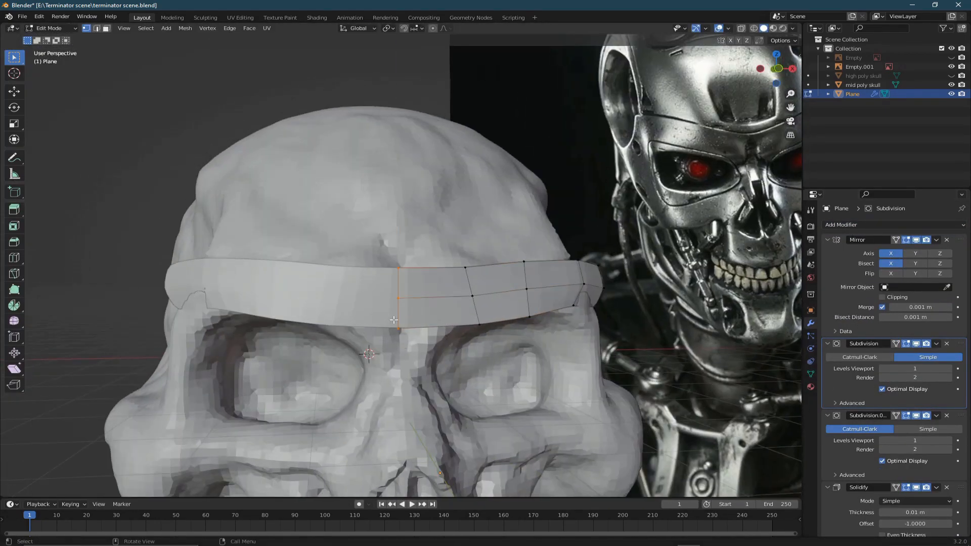
{"action": "left_click", "coordinate": [417, 29]}
{"action": "left_click", "coordinate": [385, 82]}
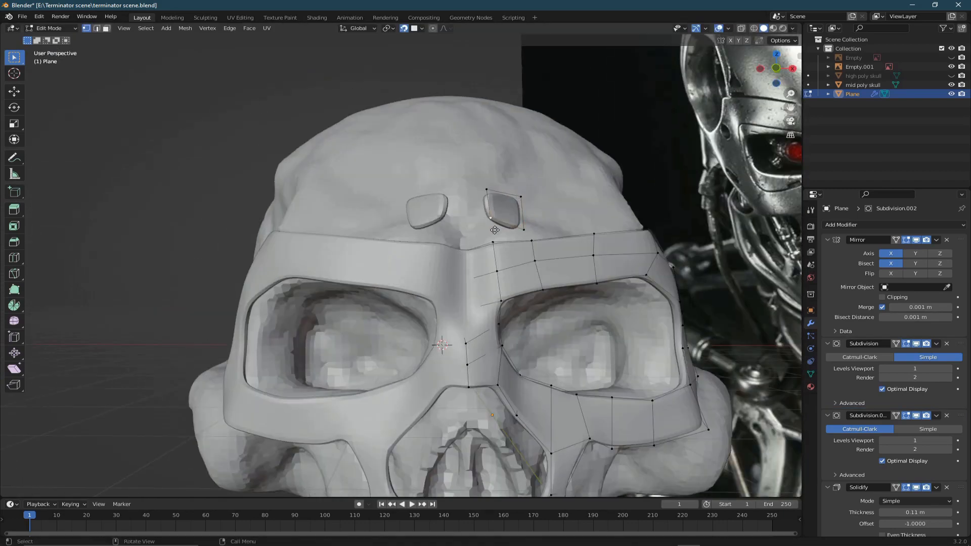
Move the points and edges of the small forehead plate to fit the skull surface above the brow band.
{"action": "left_click", "coordinate": [470, 237]}
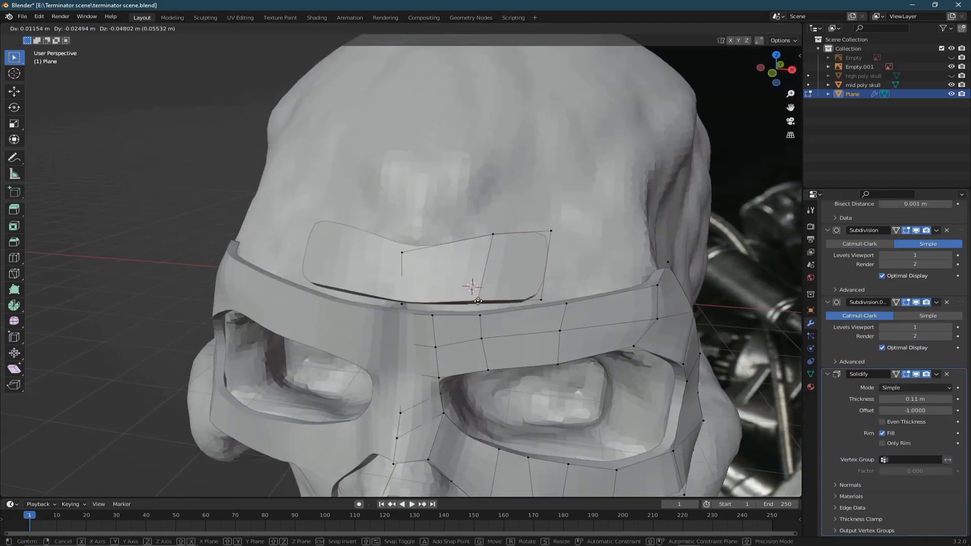
{"action": "middle_click_drag", "start_coordinate": [556, 263], "coordinate": [622, 291]}
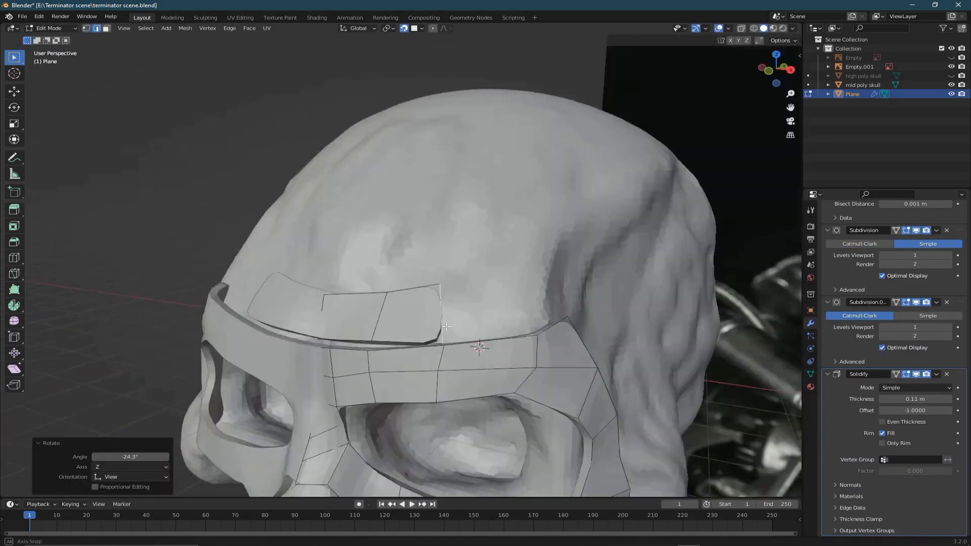
{"action": "key", "text": "g"}
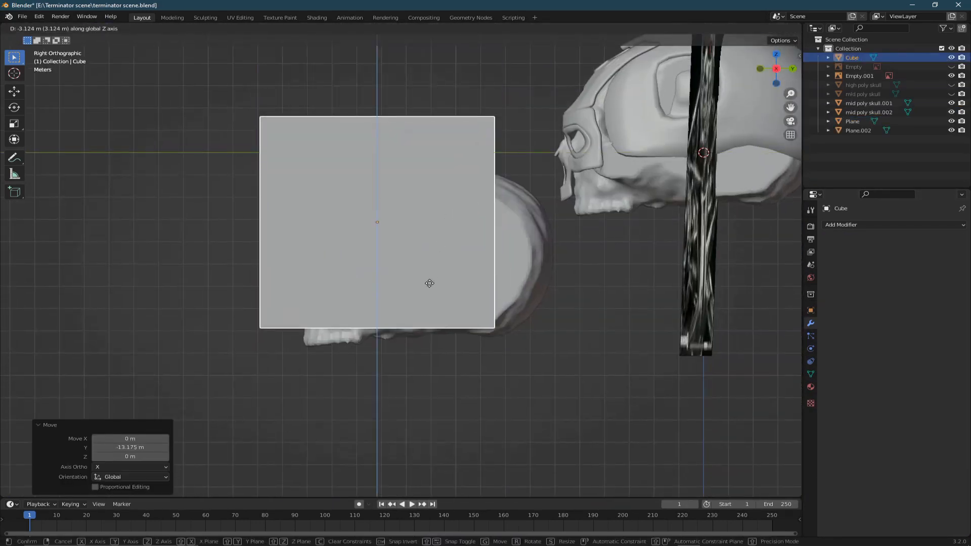
Lower the cube about 3.12 m over the second skull copy and subtract it with an Auto Boolean Difference.
{"action": "left_click", "coordinate": [430, 283]}
{"action": "left_click", "coordinate": [545, 241], "text": "shift"}
{"action": "right_click", "coordinate": [544, 241]}
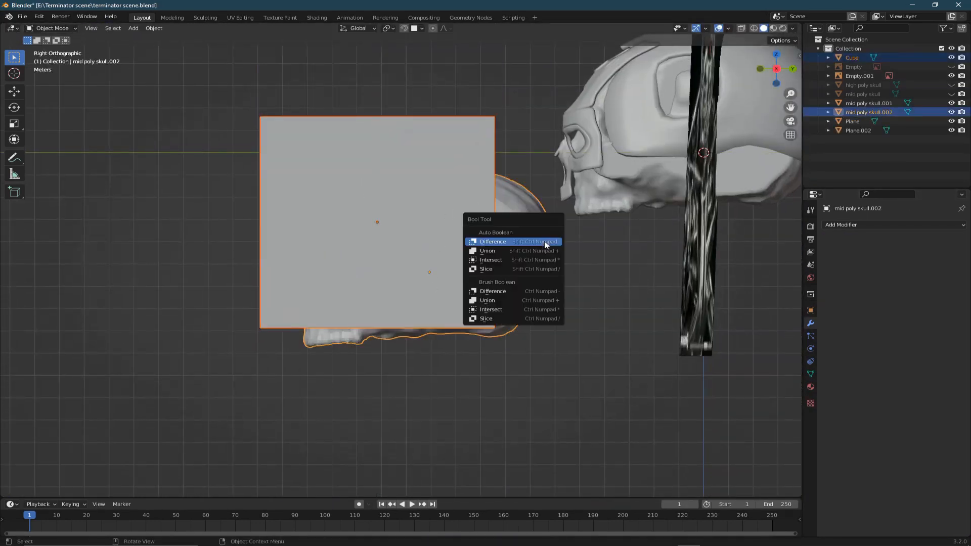
{"action": "left_click", "coordinate": [536, 239]}
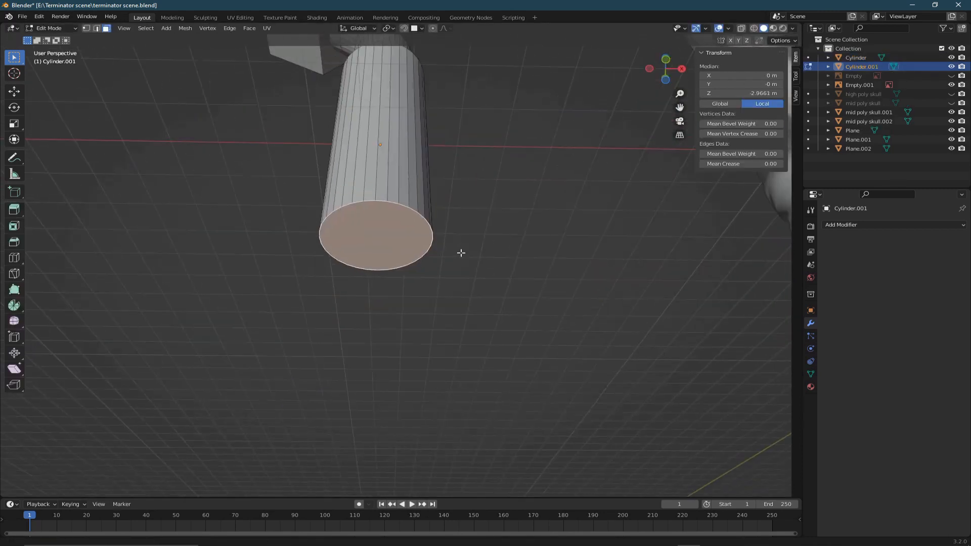
Inset the bottom face of the cylinder and extrude it downward about 2.25 m into a narrower shaft.
{"action": "key", "text": "i"}
{"action": "left_click", "coordinate": [481, 251]}
{"action": "key", "text": "e"}
{"action": "left_click", "coordinate": [458, 346]}
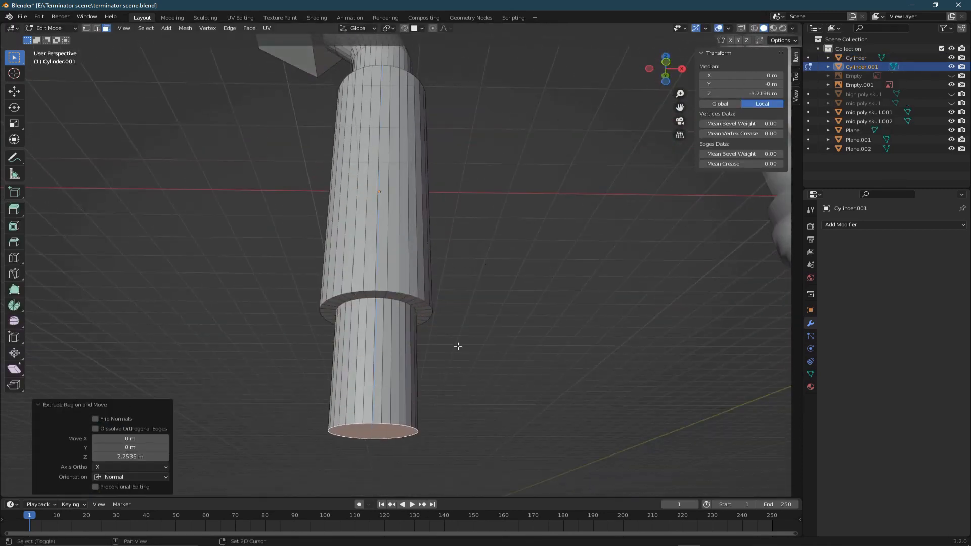
{"action": "middle_click_drag", "start_coordinate": [459, 346], "coordinate": [522, 292]}
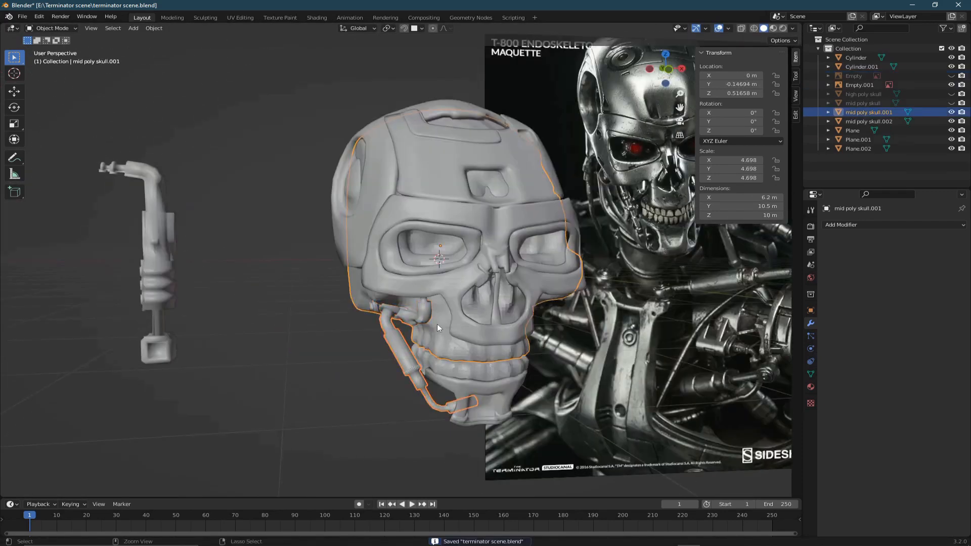
Add a Mirror modifier to the skull mesh mid poly skull.001.
{"action": "left_click", "coordinate": [860, 225]}
{"action": "left_click", "coordinate": [759, 331]}
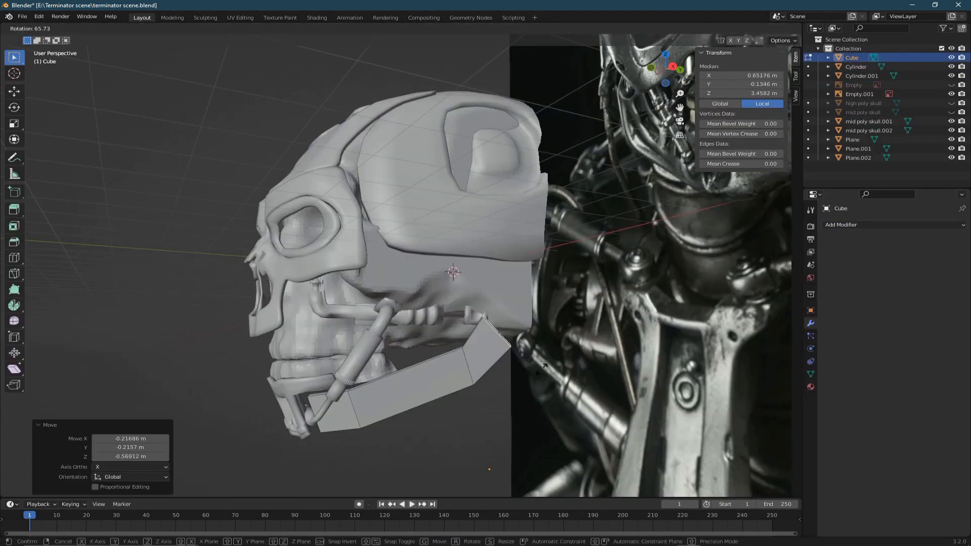
Rotate the rear end face of the jaw bar about 65.7°.
{"action": "left_click", "coordinate": [553, 365]}
{"action": "middle_click_drag", "start_coordinate": [553, 365], "coordinate": [620, 394]}
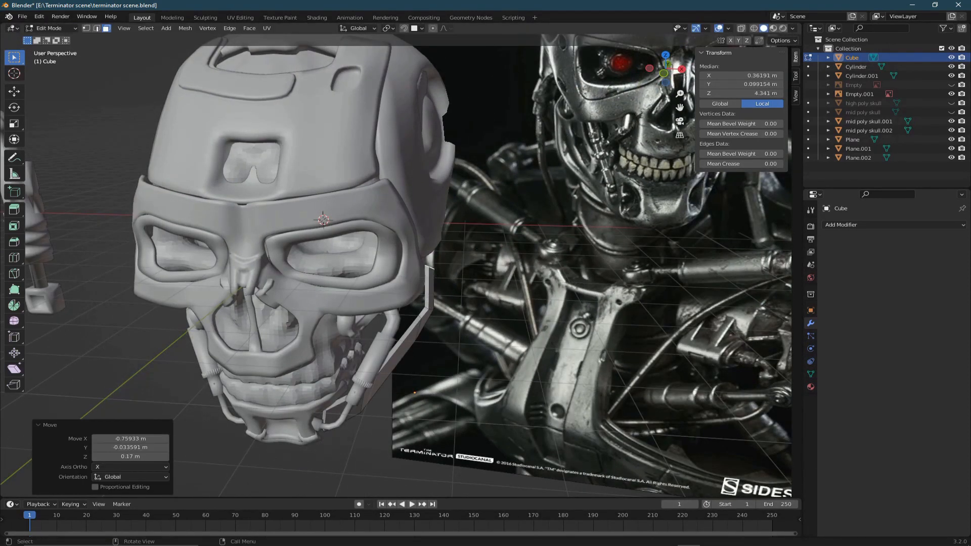
Undo the last move on the jaw bar and reposition the selected geometry.
{"action": "key", "text": "ctrl+z"}
{"action": "middle_click_drag", "start_coordinate": [529, 263], "coordinate": [449, 237]}
{"action": "key", "text": "g"}
{"action": "left_click", "coordinate": [444, 224]}
Select the jaw bar's rear corner section in wireframe and move it about 0.13 m in X and 0.75 m in Y.
{"action": "key", "text": "shift+z"}
{"action": "left_click_drag", "start_coordinate": [444, 335], "coordinate": [528, 399]}
{"action": "key", "text": "g"}
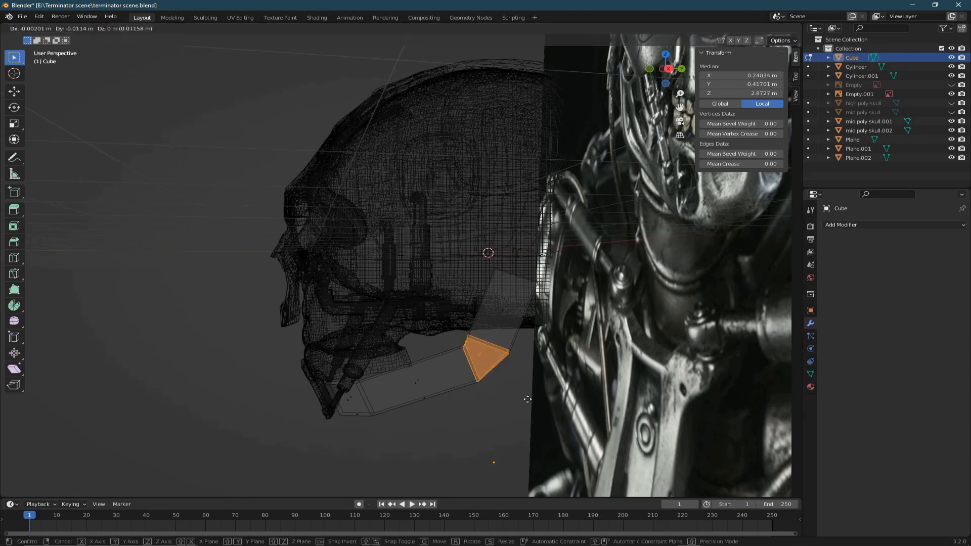
{"action": "left_click", "coordinate": [528, 400]}
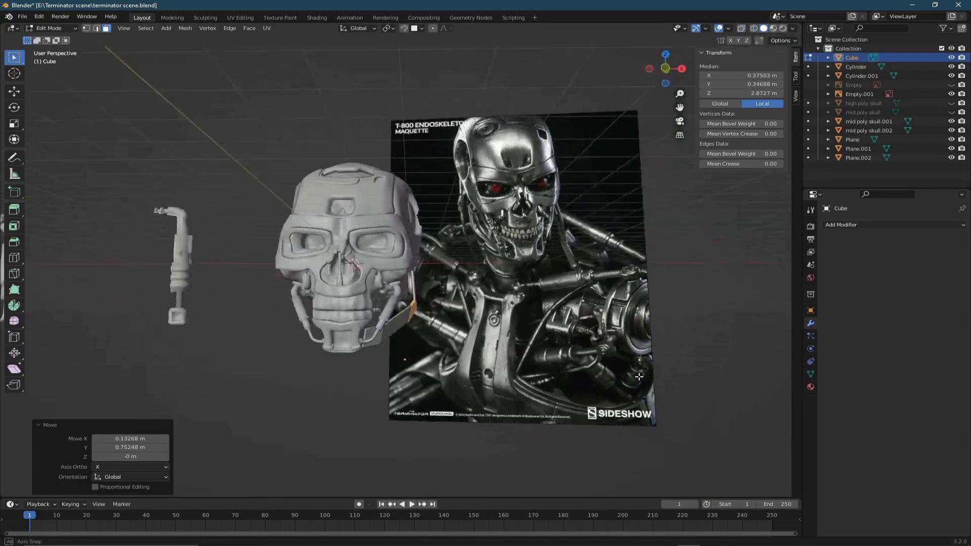
{"action": "middle_click_drag", "start_coordinate": [440, 253], "coordinate": [375, 280]}
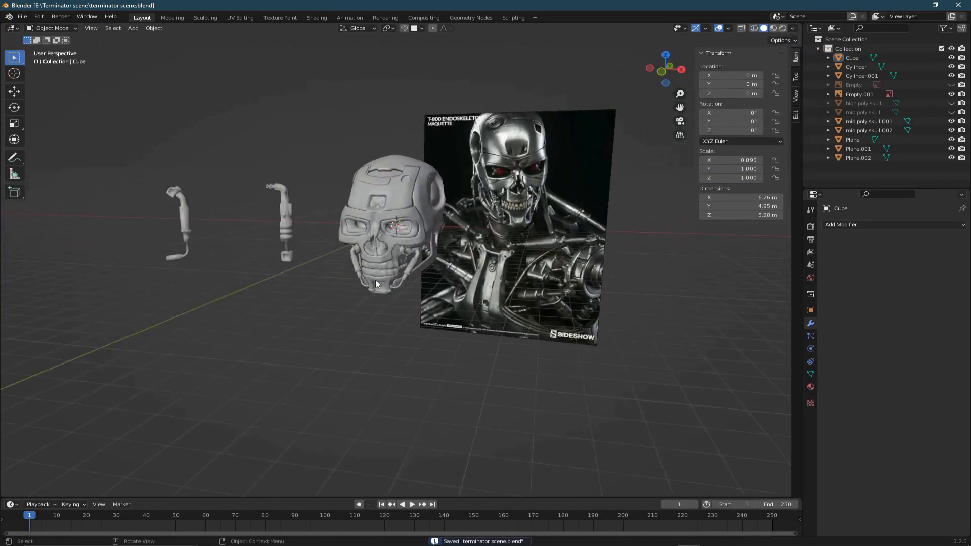
Move the reference image about 8.86 m along the X axis and switch the viewport to Material Preview shading.
{"action": "left_click", "coordinate": [459, 185]}
{"action": "middle_click_drag", "start_coordinate": [459, 185], "coordinate": [468, 187]}
{"action": "key", "text": "g"}
{"action": "key", "text": "x"}
{"action": "left_click", "coordinate": [572, 209]}
{"action": "key", "text": "z"}
{"action": "left_click", "coordinate": [572, 260]}
Select the part at the upper side of the skull, beside the eye socket.
{"action": "scroll", "coordinate": [460, 226], "scroll_direction": "up", "scroll_amount": 4}
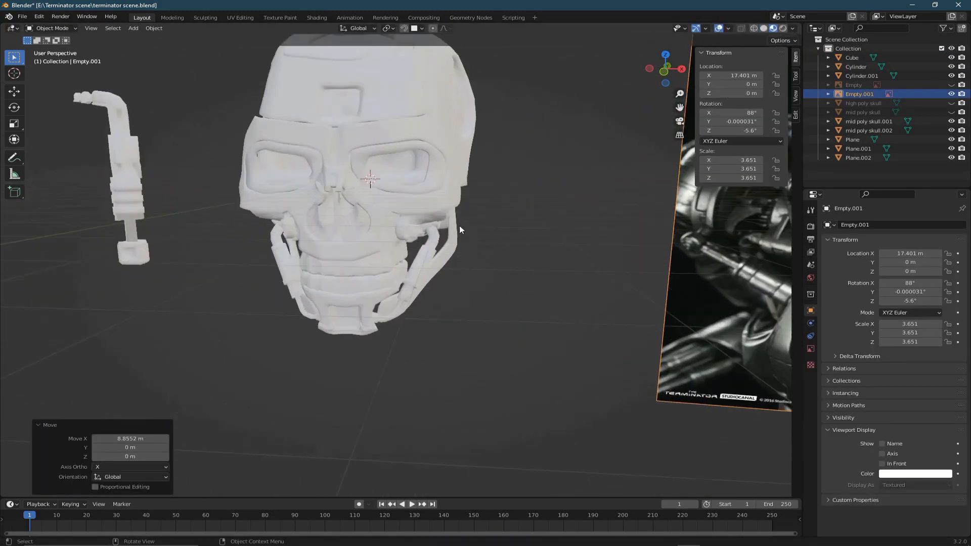
{"action": "scroll", "coordinate": [460, 225], "scroll_direction": "down", "scroll_amount": 1}
{"action": "middle_click_drag", "start_coordinate": [460, 225], "coordinate": [458, 199]}
{"action": "left_click", "coordinate": [446, 147]}
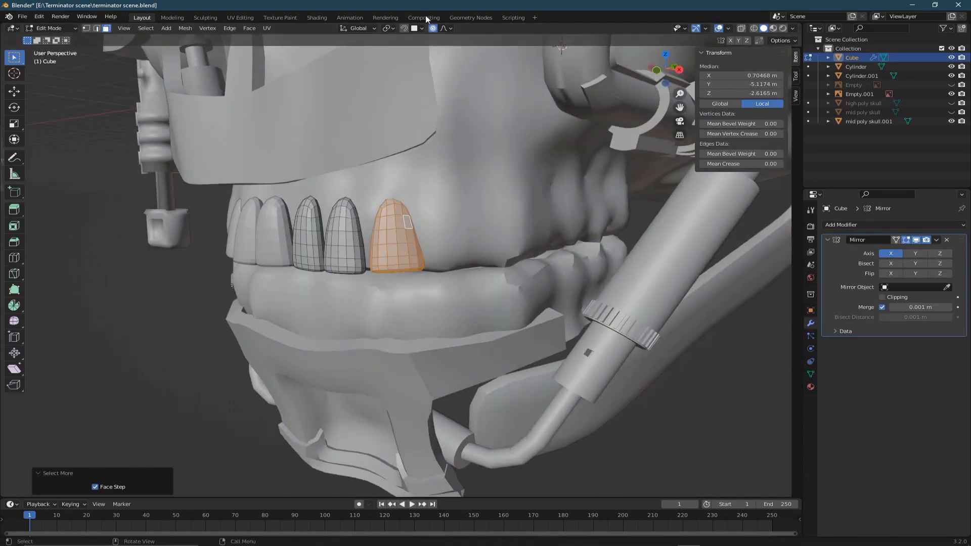
Duplicate the selected upper tooth and place the copy farther back along the jaw.
{"action": "key", "text": "shift+d"}
{"action": "left_click", "coordinate": [553, 175]}
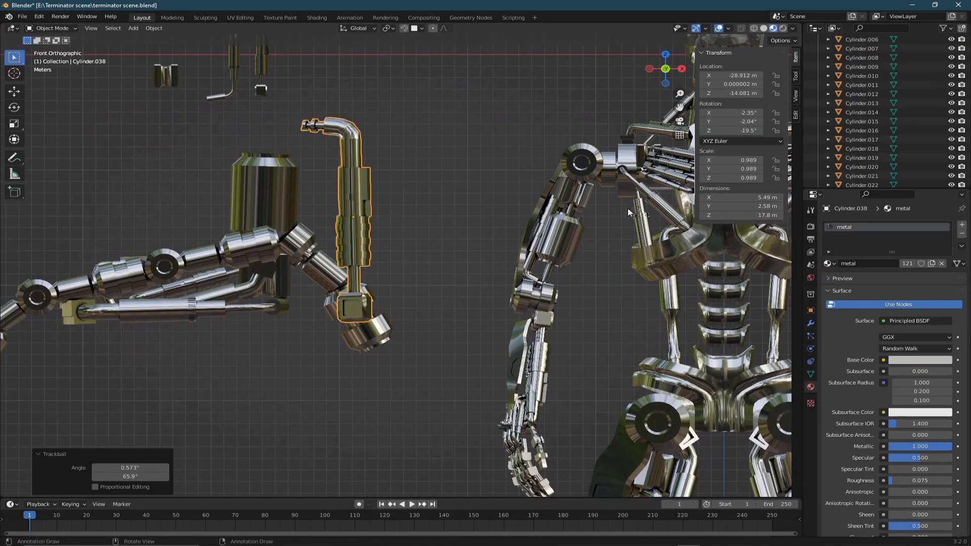
Move the bent piston part over the foot assembly's heel and raise it about 4.8 m along Z.
{"action": "key", "text": "r"}
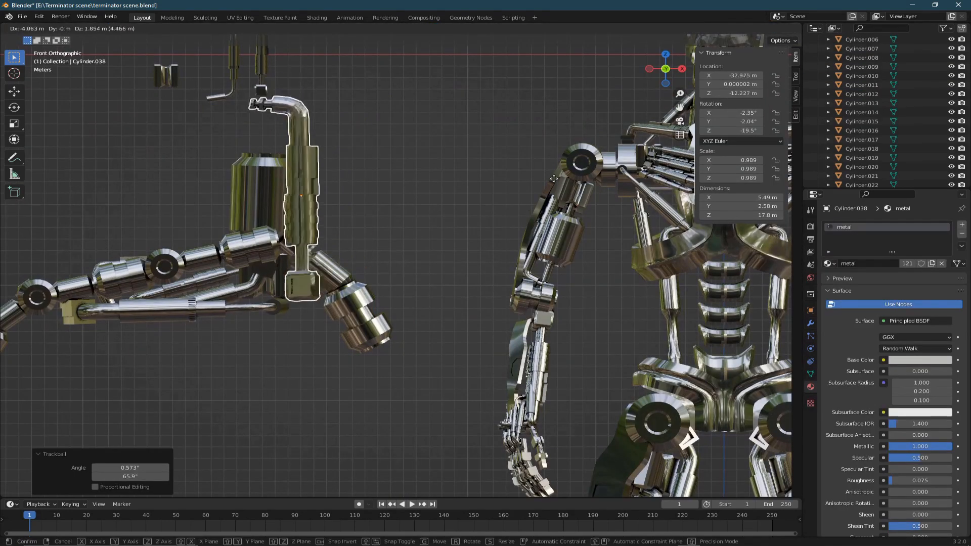
{"action": "key", "text": "Return"}
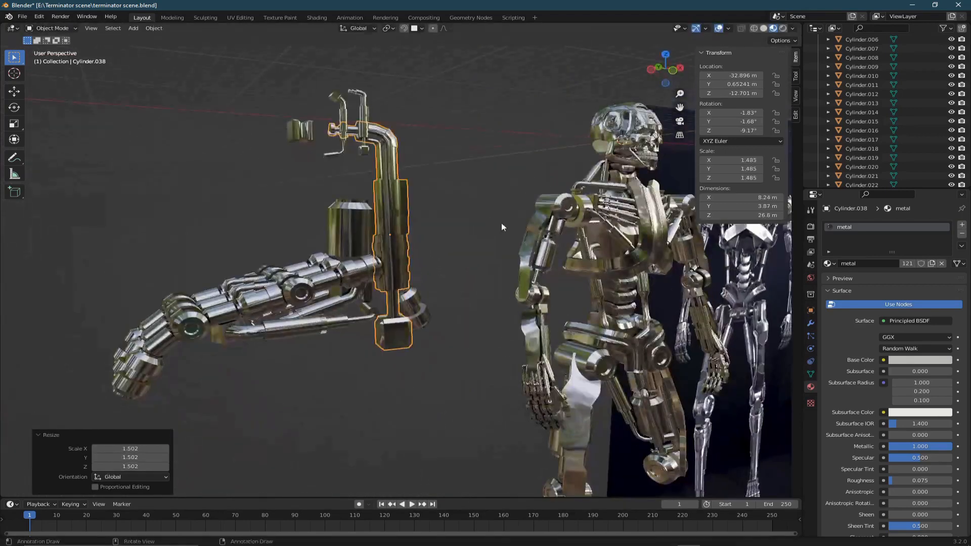
{"action": "key", "text": "g"}
{"action": "key", "text": "z"}
{"action": "left_click", "coordinate": [171, 208]}
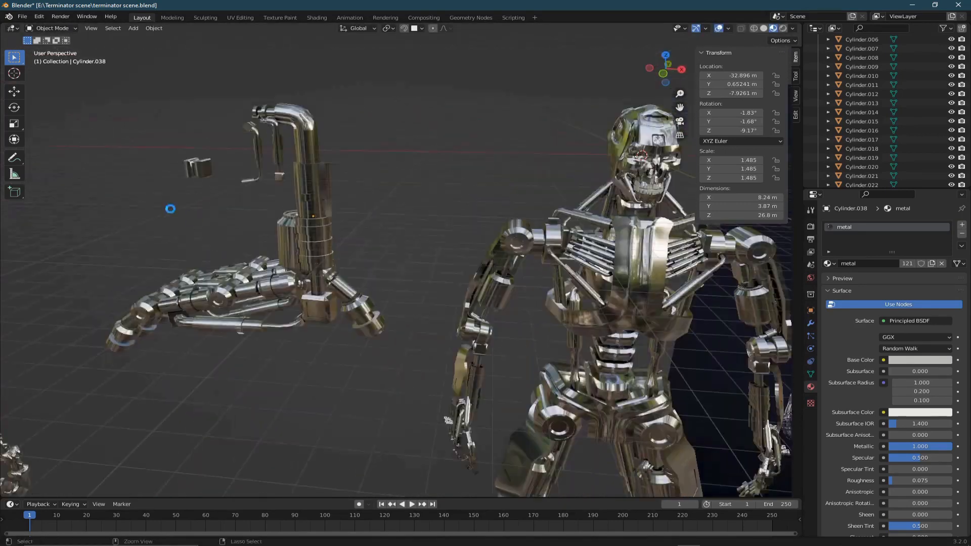
Duplicate the whole foot assembly, place the copy beside the lower leg and scale it to about 0.614.
{"action": "left_click_drag", "start_coordinate": [393, 211], "coordinate": [91, 378]}
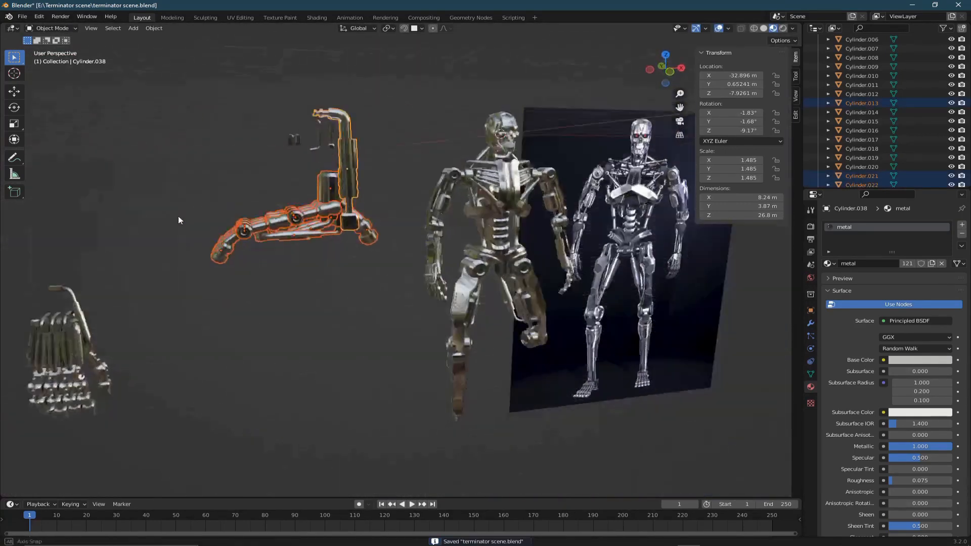
{"action": "key", "text": "shift+d"}
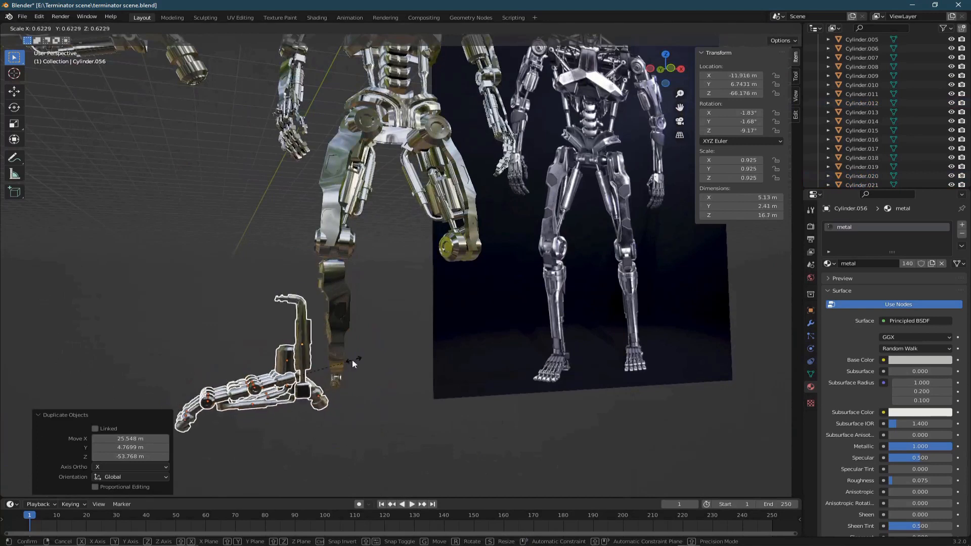
Rotate the foot copy freely so its toes point forward, and rescale it under the lower leg.
{"action": "key", "text": "r"}
{"action": "key", "text": "r"}
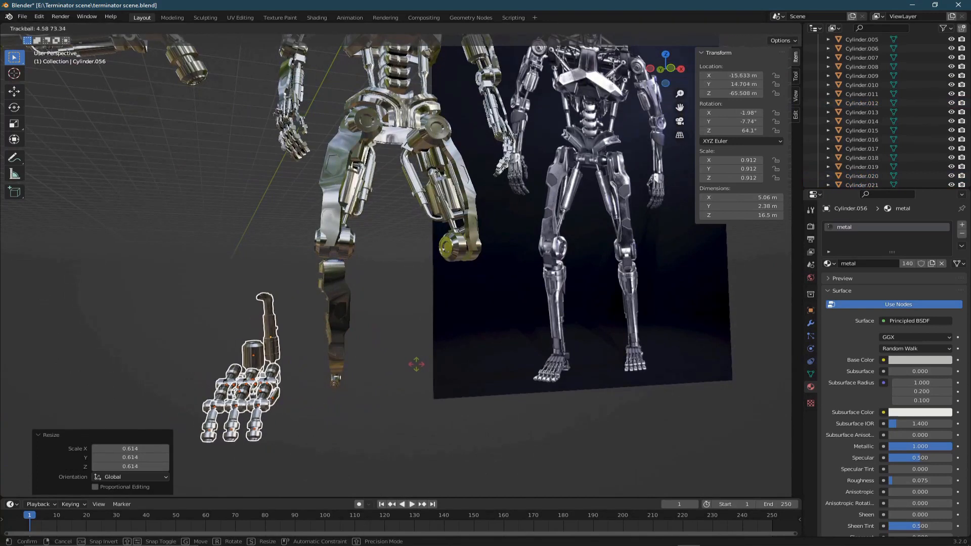
{"action": "key", "text": "Return"}
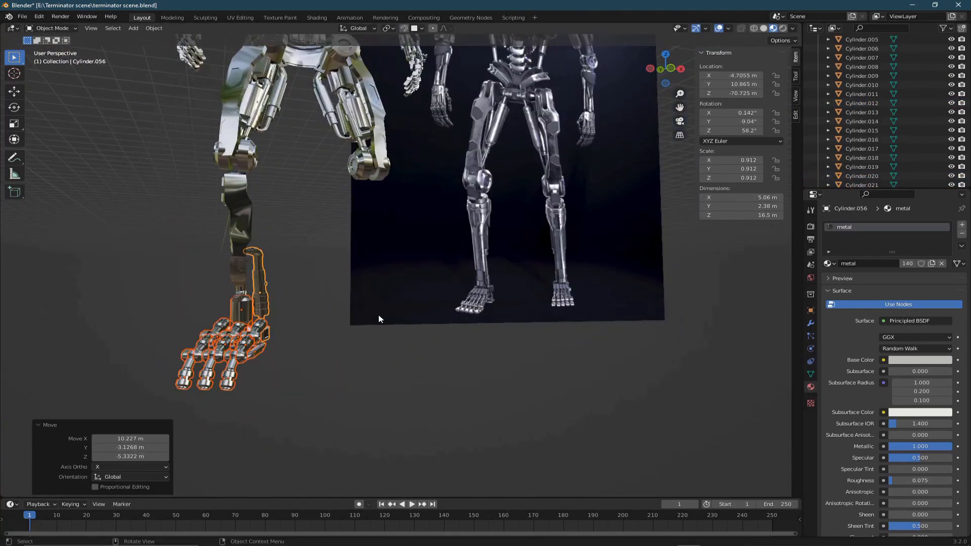
{"action": "key", "text": "s"}
{"action": "left_click", "coordinate": [297, 263]}
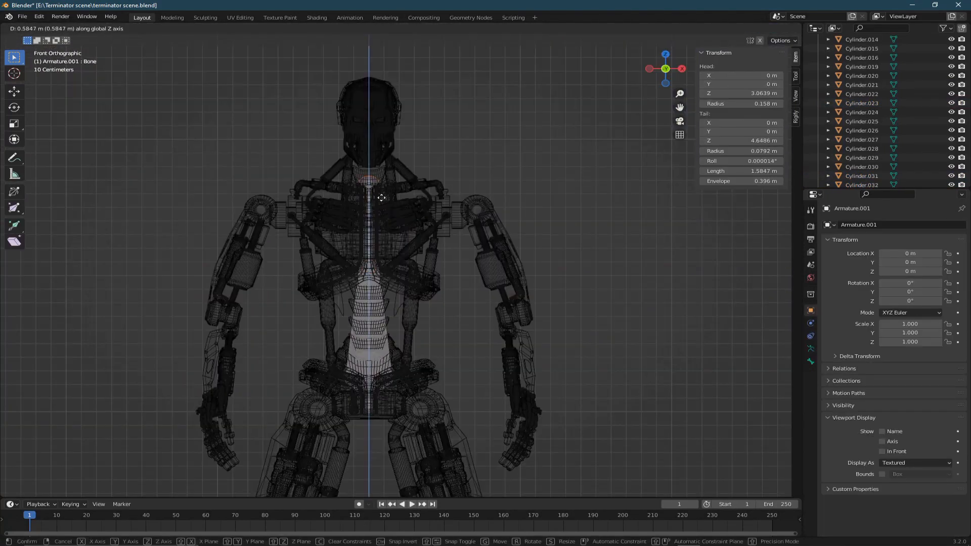
Raise the spine bone's tip about 0.63 m along Z and extrude a bone from it up to the top of the head.
{"action": "left_click", "coordinate": [382, 195]}
{"action": "key", "text": "e"}
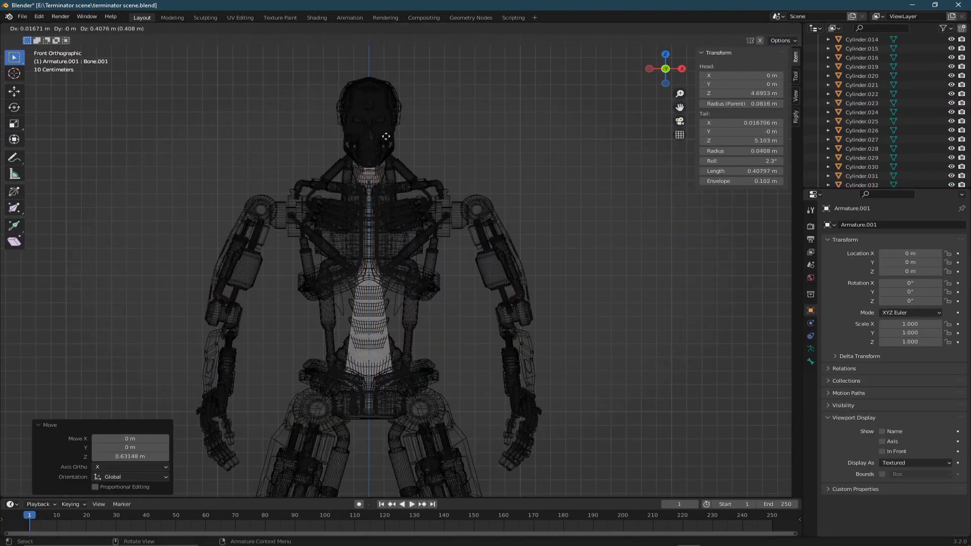
{"action": "left_click", "coordinate": [378, 96]}
Starting from the spine bone's upper tip, extrude bones out to the shoulder and down the arm.
{"action": "left_click", "coordinate": [359, 193]}
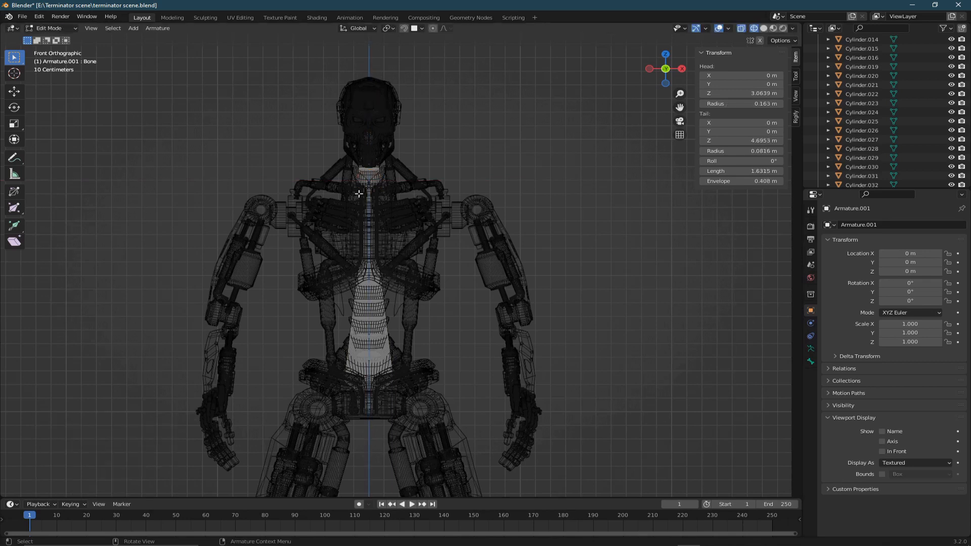
{"action": "left_click", "coordinate": [219, 226]}
{"action": "key", "text": "e"}
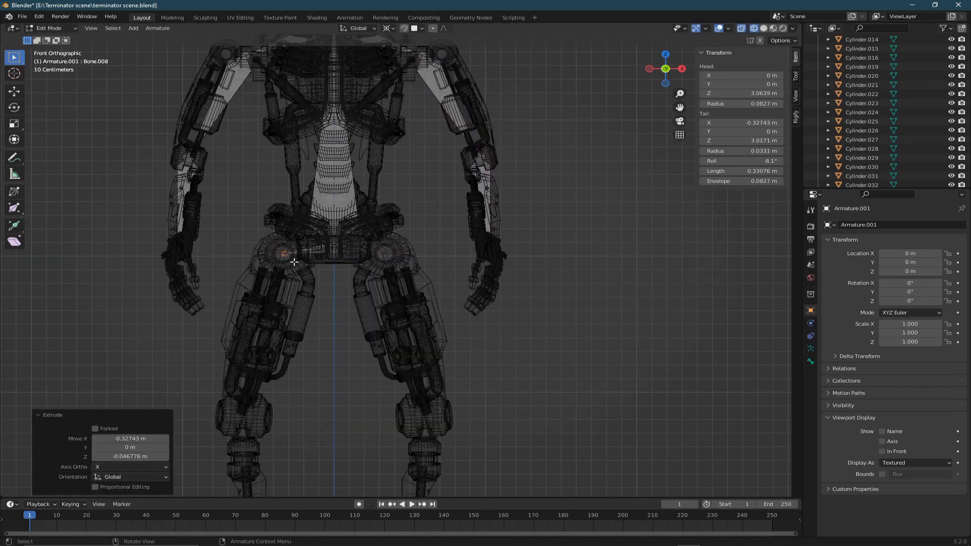
Extrude a thigh bone from the hip about -0.28 m in X and -1.18 m in Z, and a shin bone down to the ankle.
{"action": "scroll", "coordinate": [293, 287], "scroll_direction": "up", "scroll_amount": 3}
{"action": "left_click", "coordinate": [284, 337]}
{"action": "middle_click_drag", "start_coordinate": [298, 349], "coordinate": [305, 257], "text": "shift"}
{"action": "key", "text": "e"}
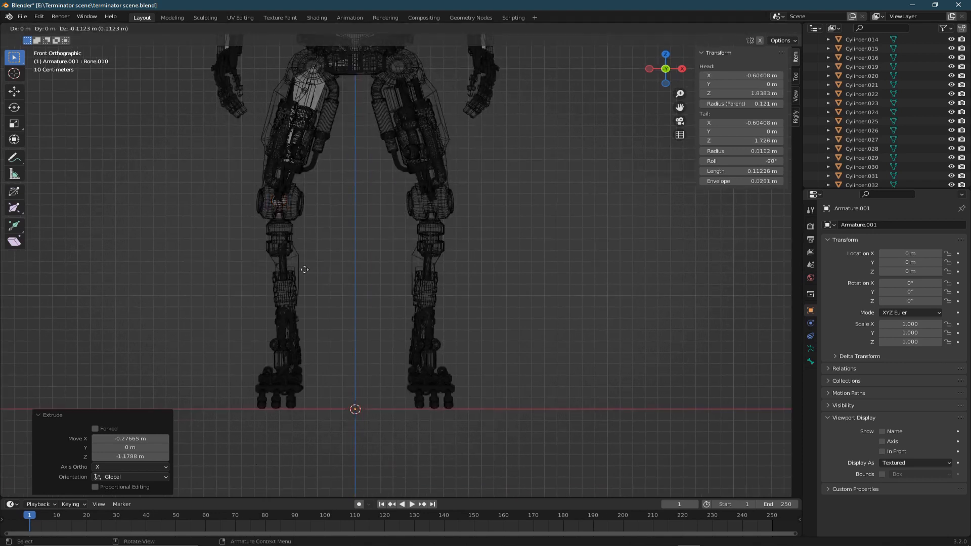
{"action": "left_click", "coordinate": [310, 420]}
Select the hip, thigh and shin bones and mirror them onto the opposite leg.
{"action": "middle_click_drag", "start_coordinate": [312, 304], "coordinate": [323, 370], "text": "shift"}
{"action": "left_click", "coordinate": [328, 134]}
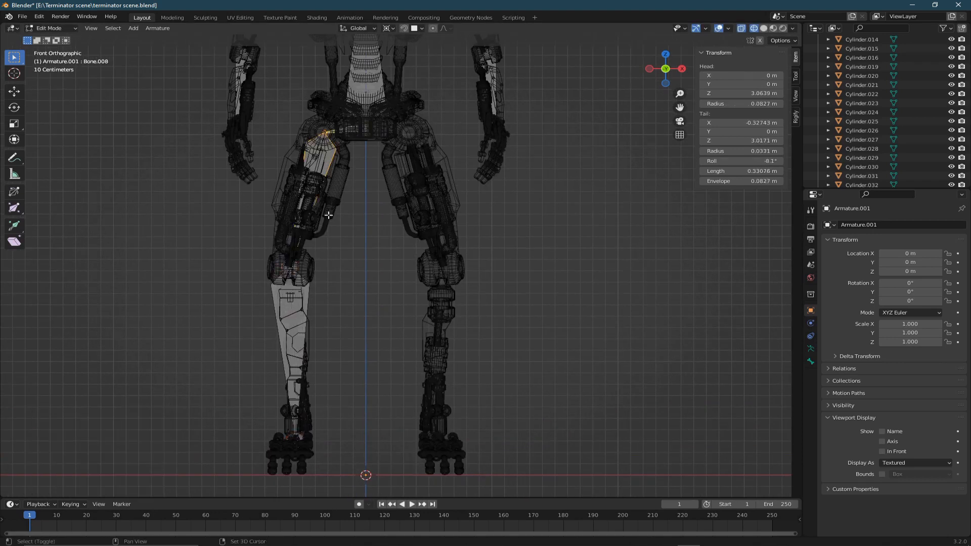
{"action": "right_click", "coordinate": [398, 267]}
{"action": "key", "text": "s"}
{"action": "key", "text": "Return"}
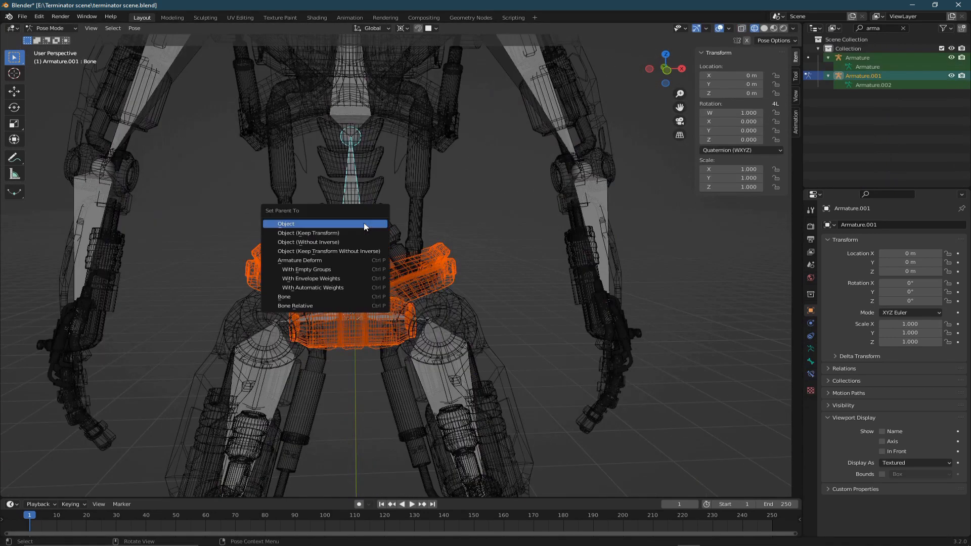
Parent the selected pelvis parts to the lower spine bone using the Bone option.
{"action": "left_click", "coordinate": [310, 295]}
{"action": "key", "text": "Tab"}
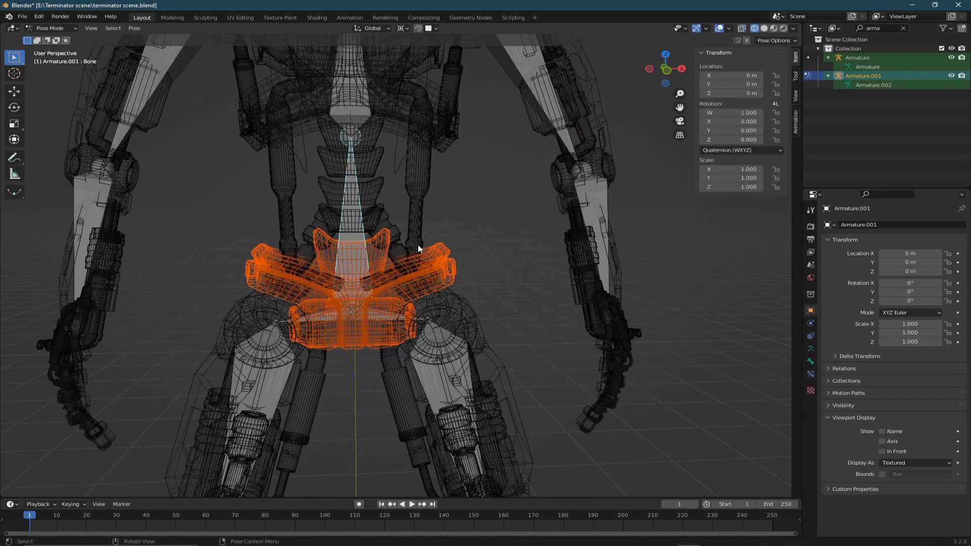
{"action": "key", "text": "Tab"}
{"action": "key", "text": "2"}
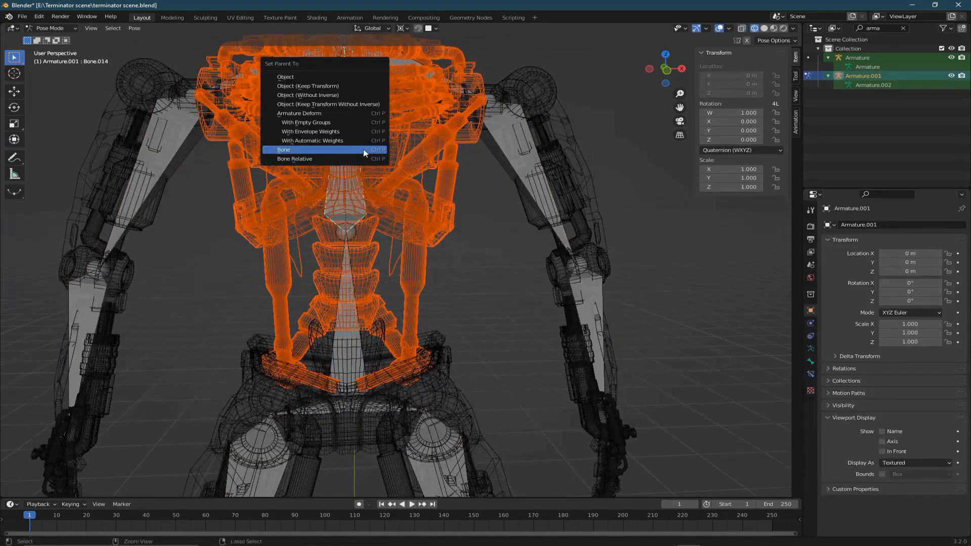
Parent the selected chest, waist and side piston parts to the upper torso bone using the Bone option.
{"action": "left_click", "coordinate": [364, 150]}
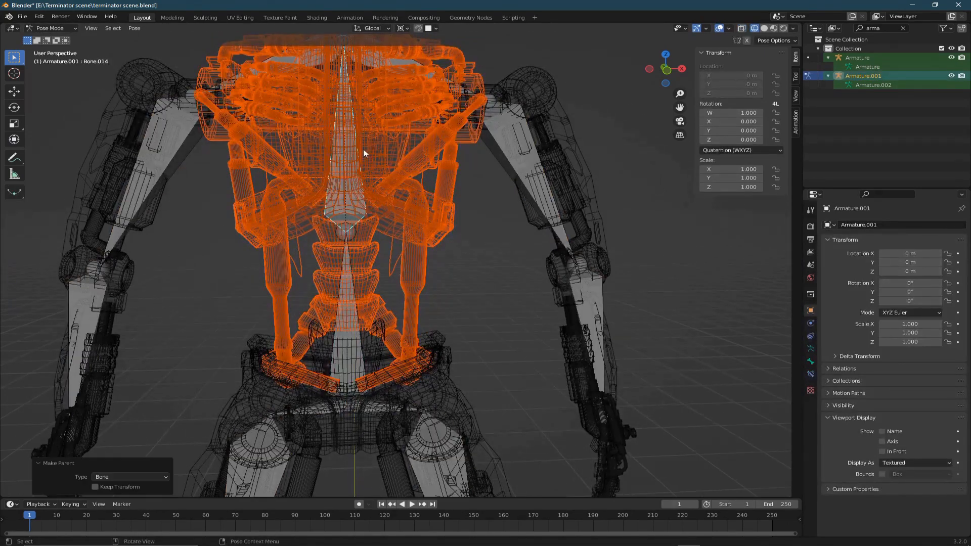
{"action": "left_click", "coordinate": [498, 155]}
{"action": "right_click", "coordinate": [504, 154]}
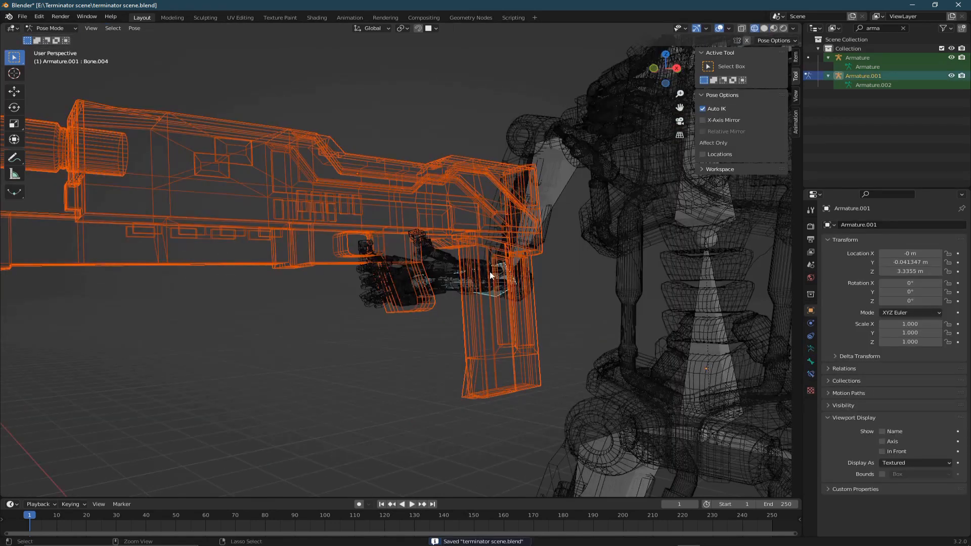
Parent the rifle to the hand bone with the Bone option and move that bone.
{"action": "key", "text": "ctrl+p"}
{"action": "left_click", "coordinate": [489, 272]}
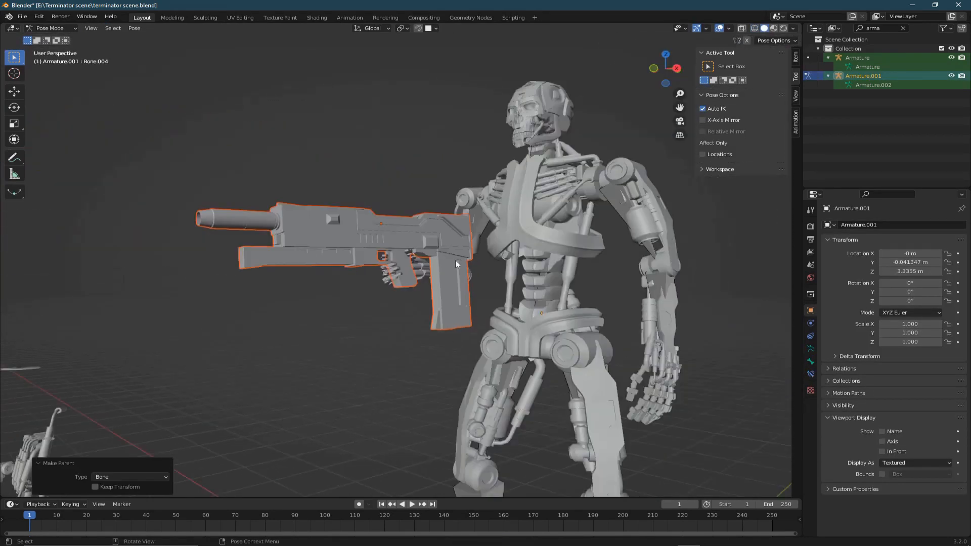
{"action": "key", "text": "g"}
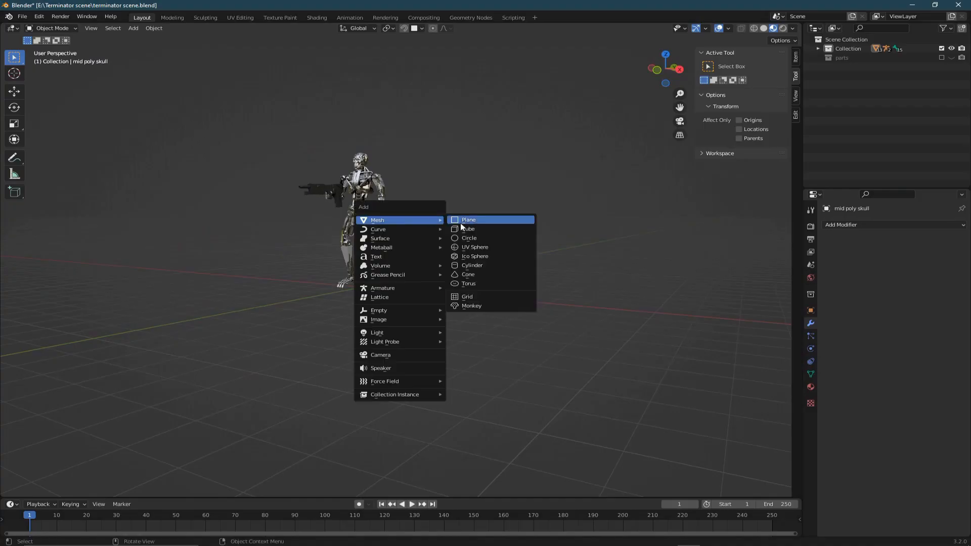
Add a plane mesh as ground beneath the armed skeleton.
{"action": "left_click", "coordinate": [488, 219]}
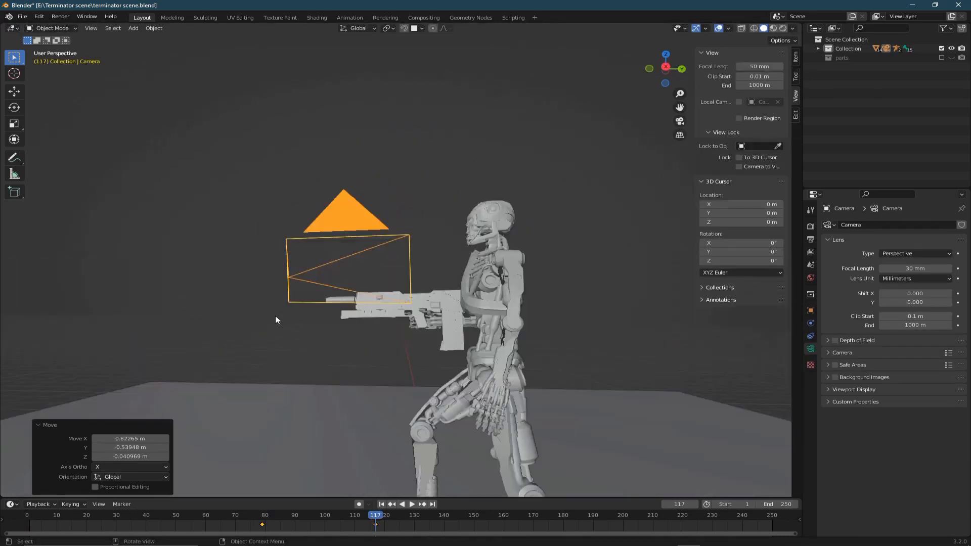
Look through the camera at frame 117 and rotate it to frame the skeleton's upper body and rifle.
{"action": "key", "text": "KP_0"}
{"action": "key", "text": "r"}
{"action": "key", "text": "r"}
{"action": "left_click", "coordinate": [394, 276]}
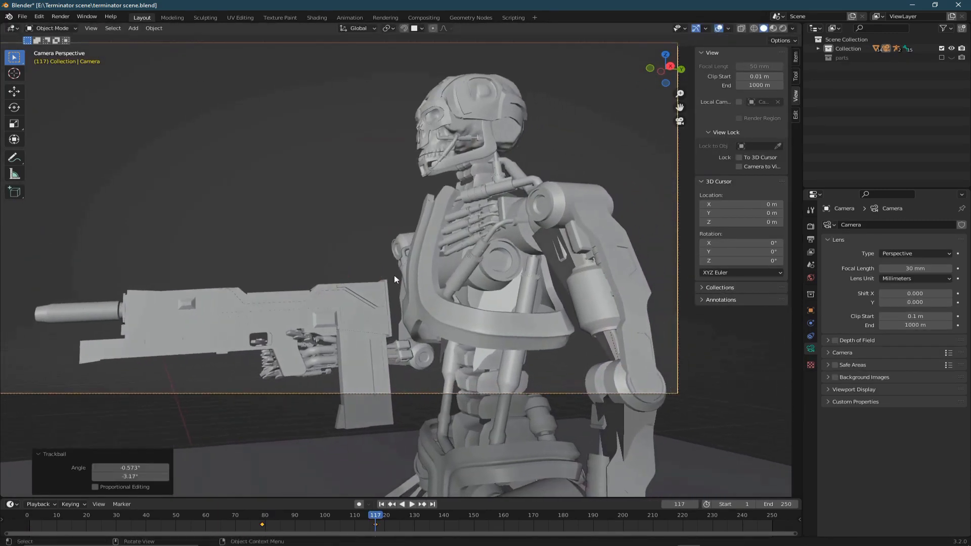
{"action": "key", "text": "r"}
{"action": "left_click", "coordinate": [506, 281]}
{"action": "scroll", "coordinate": [506, 281], "scroll_direction": "down", "scroll_amount": 4}
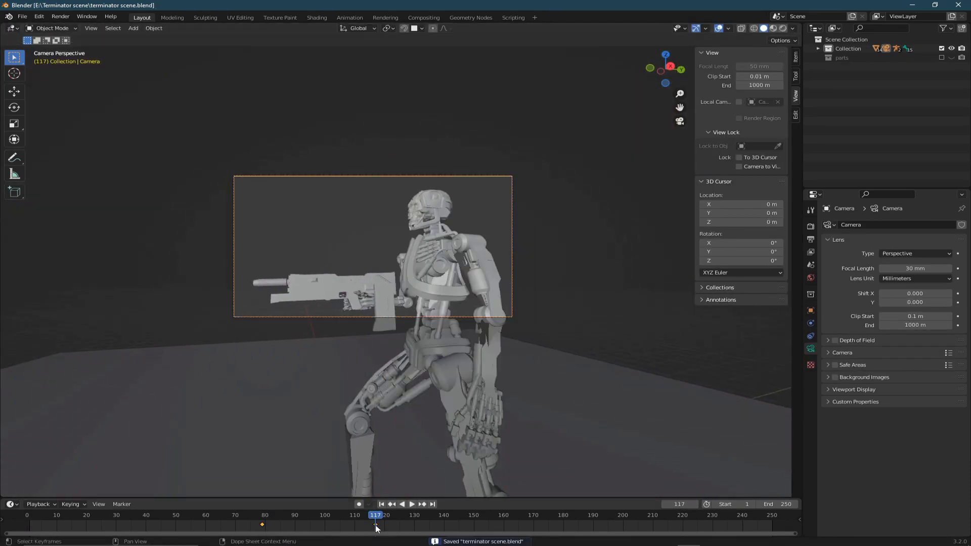
Play back the camera animation, scrub the timeline to an earlier frame and play the shot again.
{"action": "key", "text": "space"}
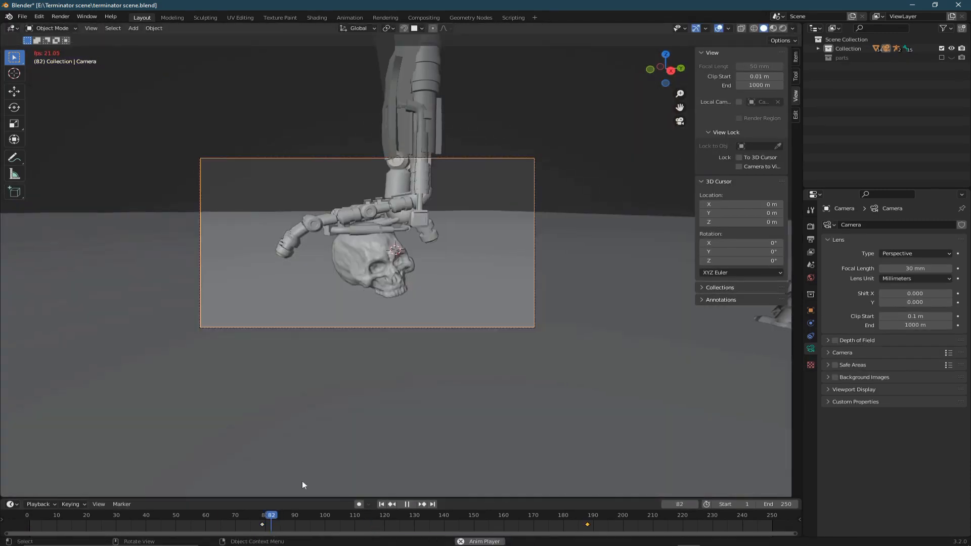
{"action": "scroll", "coordinate": [456, 241], "scroll_direction": "up", "scroll_amount": 4}
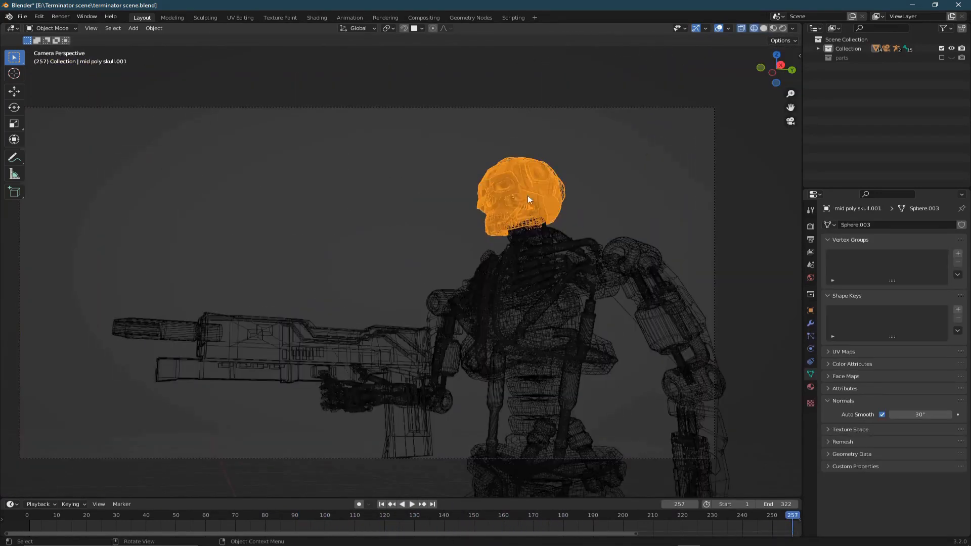
{"action": "left_click", "coordinate": [524, 216]}
{"action": "left_click_drag", "start_coordinate": [624, 517], "coordinate": [544, 498]}
{"action": "key", "text": "space"}
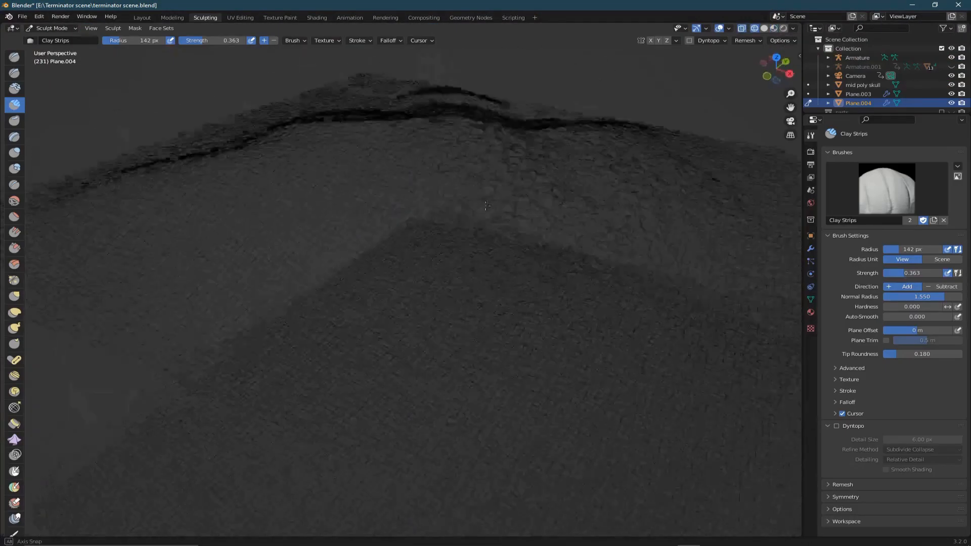
Add a Decimate modifier to the active terrain plane and set its ratio to 0.5.
{"action": "middle_click_drag", "start_coordinate": [486, 206], "coordinate": [507, 204]}
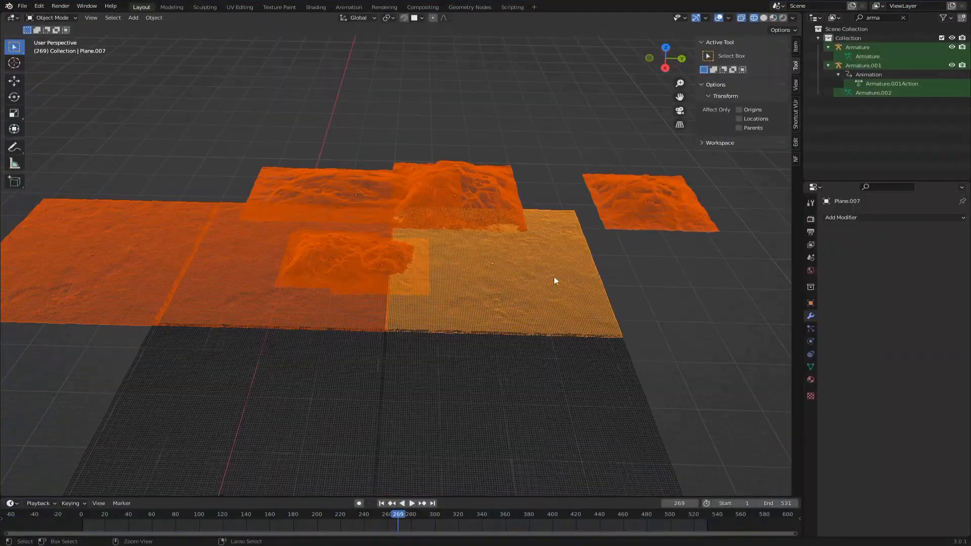
{"action": "left_click", "coordinate": [851, 218]}
{"action": "left_click", "coordinate": [766, 283]}
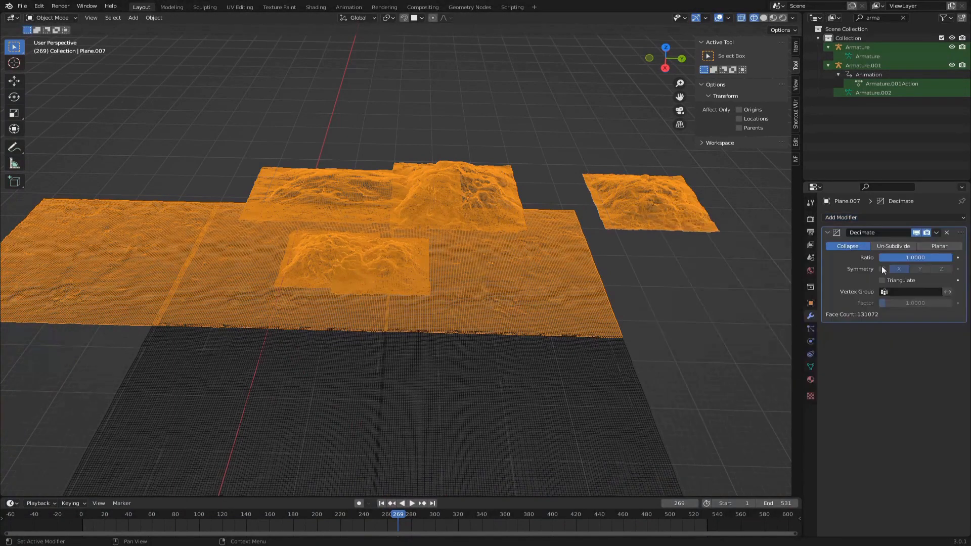
{"action": "left_click_drag", "start_coordinate": [925, 257], "coordinate": [924, 258]}
{"action": "left_click", "coordinate": [924, 259]}
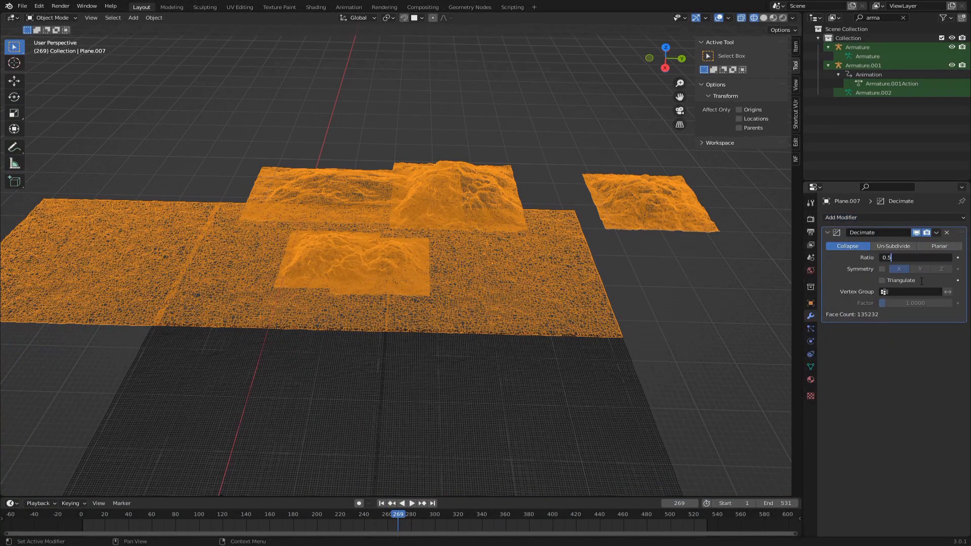
{"action": "type", "text": "0.5"}
{"action": "key", "text": "Return"}
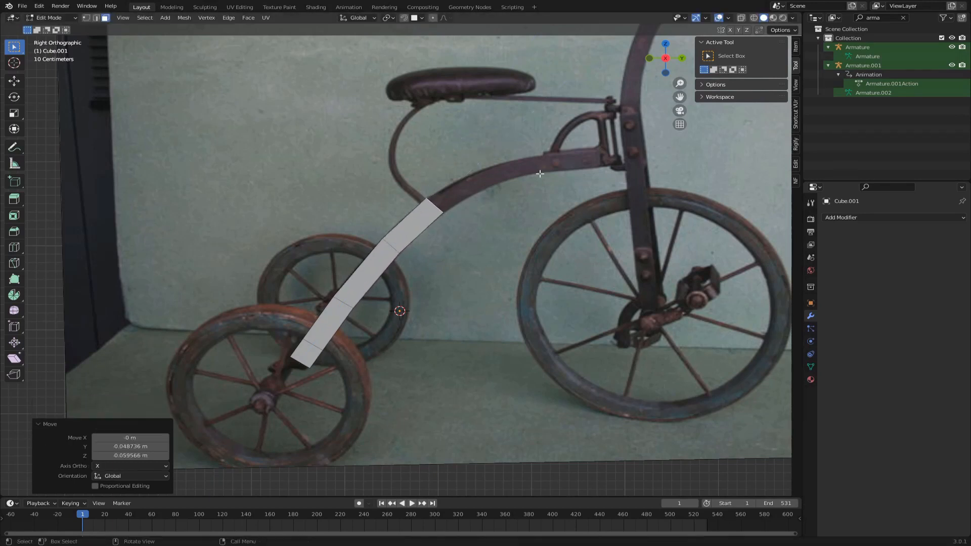
Save the scene and extend the tricycle frame's bracket strip towards the fork along the reference photo.
{"action": "key", "text": "ctrl+s"}
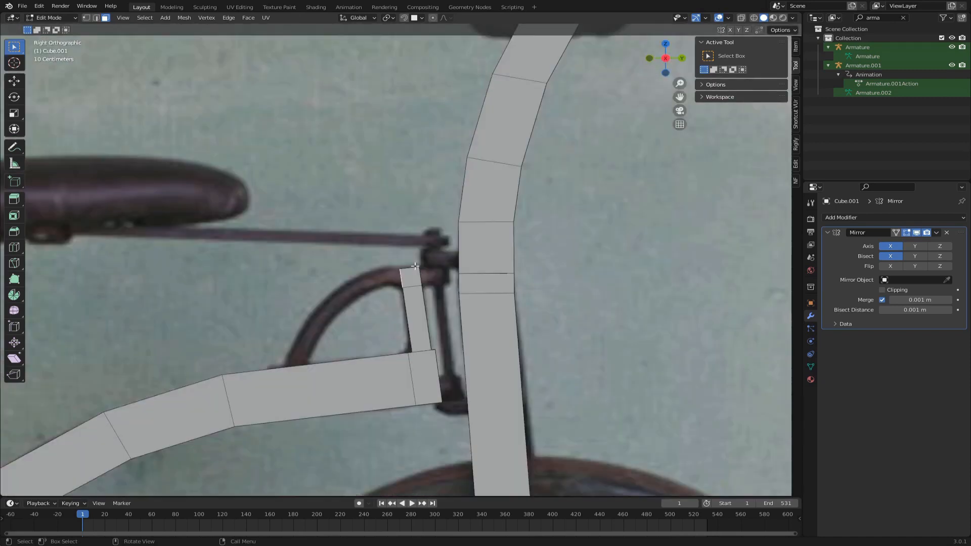
{"action": "left_click", "coordinate": [441, 259]}
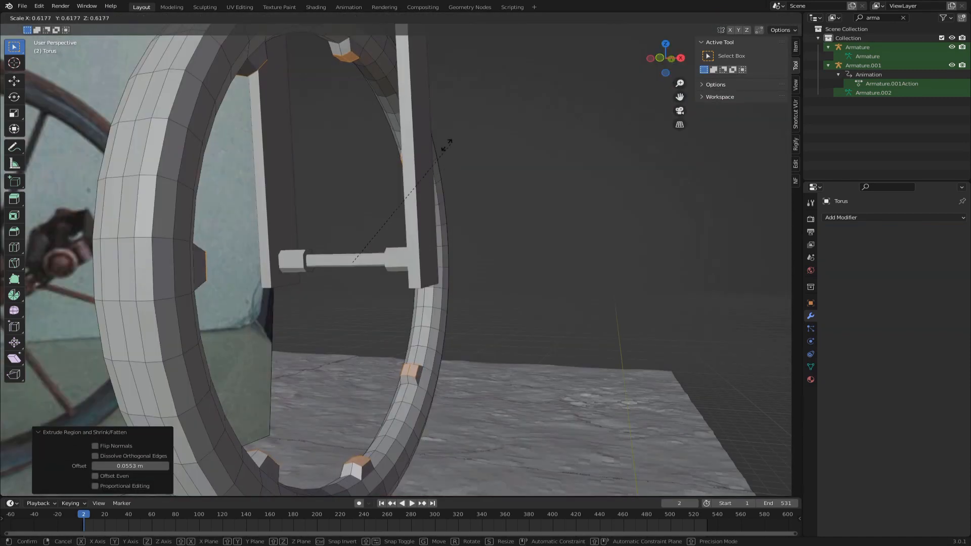
Apply the Mirror modifier on the tricycle model.
{"action": "middle_click_drag", "start_coordinate": [405, 151], "coordinate": [499, 115]}
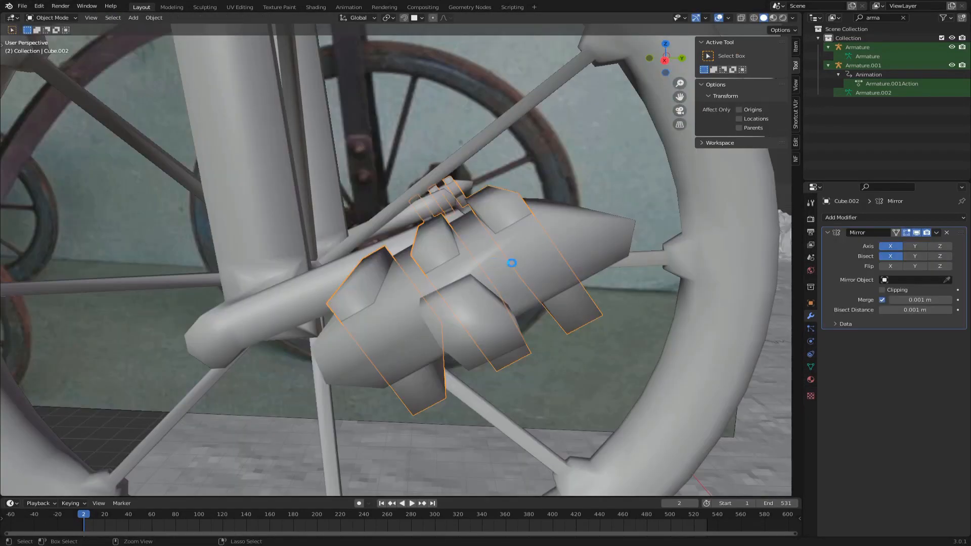
{"action": "middle_click_drag", "start_coordinate": [400, 273], "coordinate": [416, 266]}
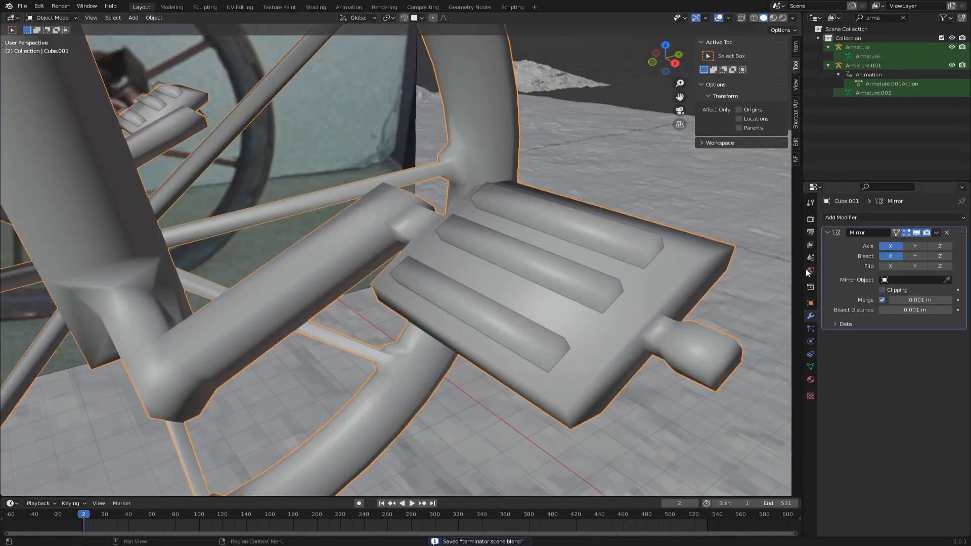
{"action": "key", "text": "ctrl+a"}
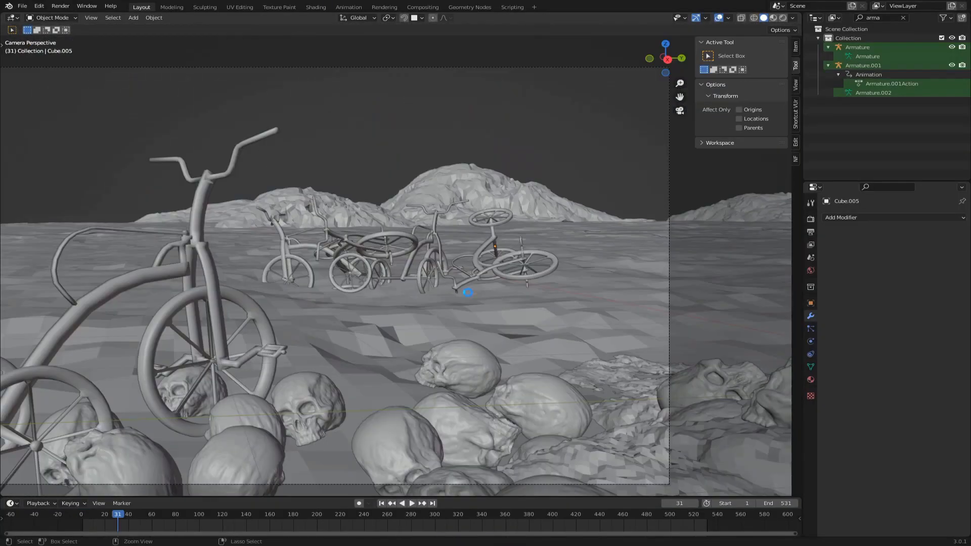
Play the swing set's cloth simulation from different angles, stop it and open the list of objects to add.
{"action": "key", "text": "space"}
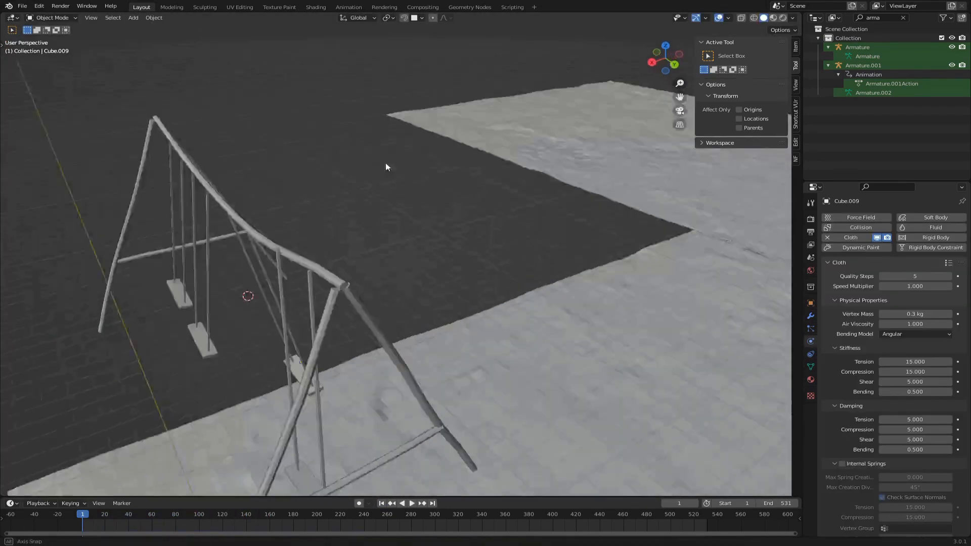
{"action": "middle_click_drag", "start_coordinate": [386, 167], "coordinate": [273, 319]}
{"action": "key", "text": "space"}
{"action": "middle_click_drag", "start_coordinate": [420, 329], "coordinate": [446, 336]}
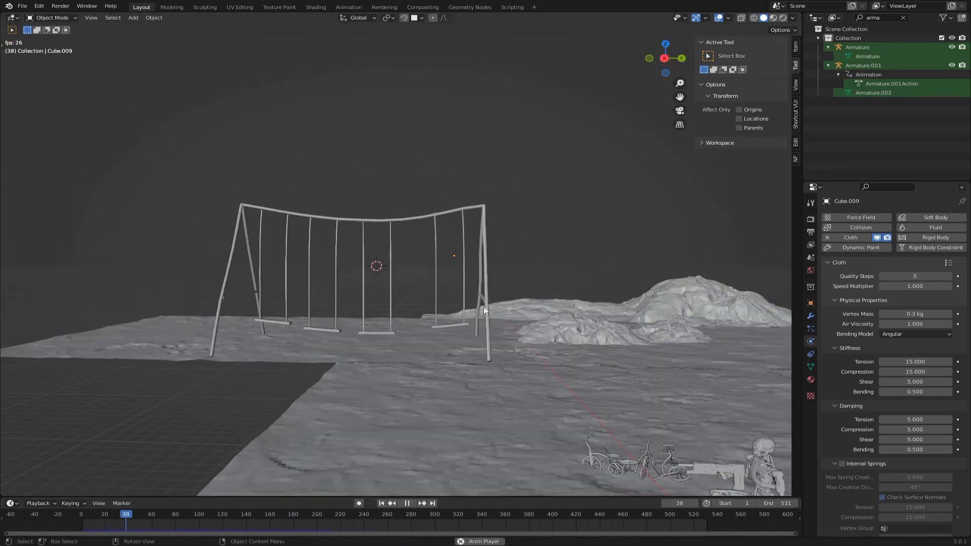
{"action": "key", "text": "space"}
{"action": "key", "text": "shift+a"}
{"action": "mouse_move", "coordinate": [505, 231]}
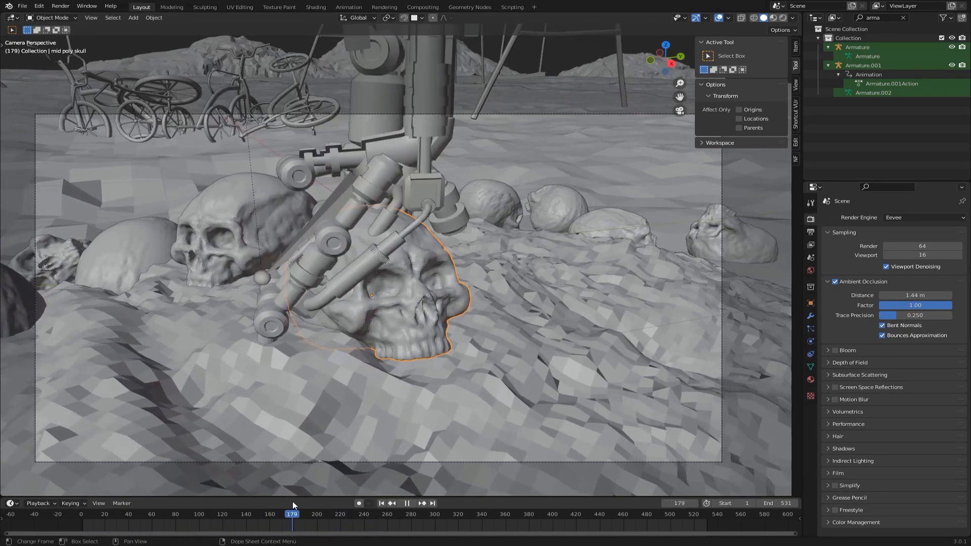
Apply the Quick Explode effect to the skull under the foot and play the animation.
{"action": "left_click", "coordinate": [154, 18]}
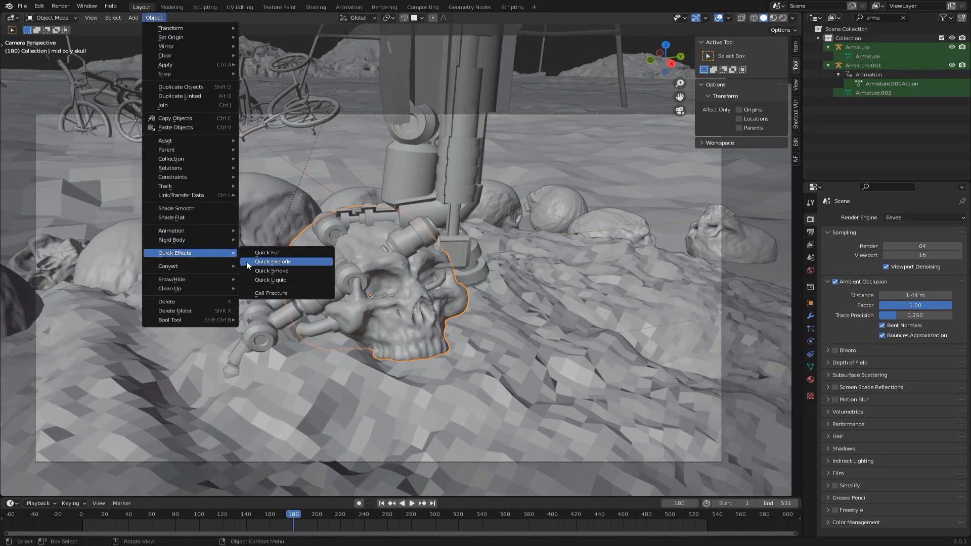
{"action": "left_click", "coordinate": [247, 263]}
{"action": "middle_click_drag", "start_coordinate": [334, 272], "coordinate": [358, 256]}
{"action": "key", "text": "space"}
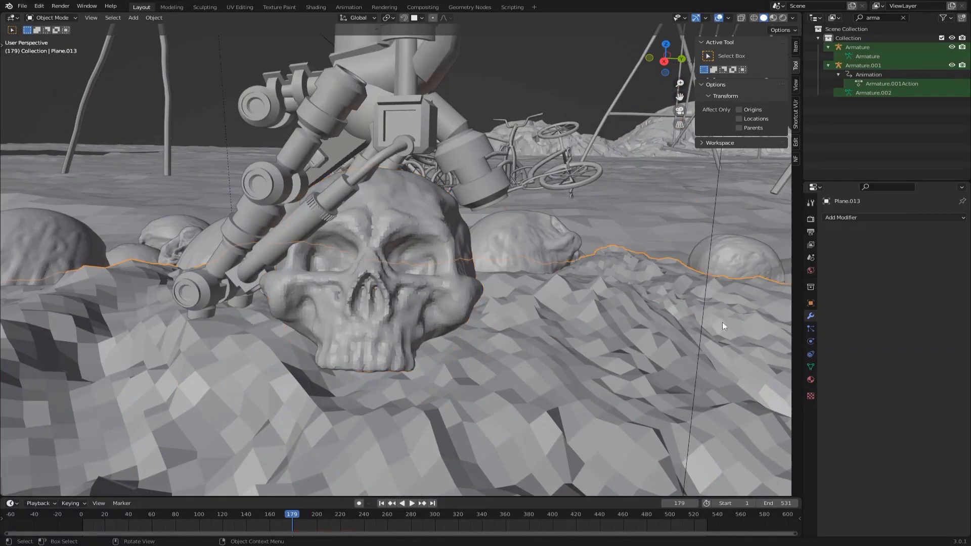
Enter 200 in the skull's explode particle settings and play the effect.
{"action": "left_click", "coordinate": [811, 316]}
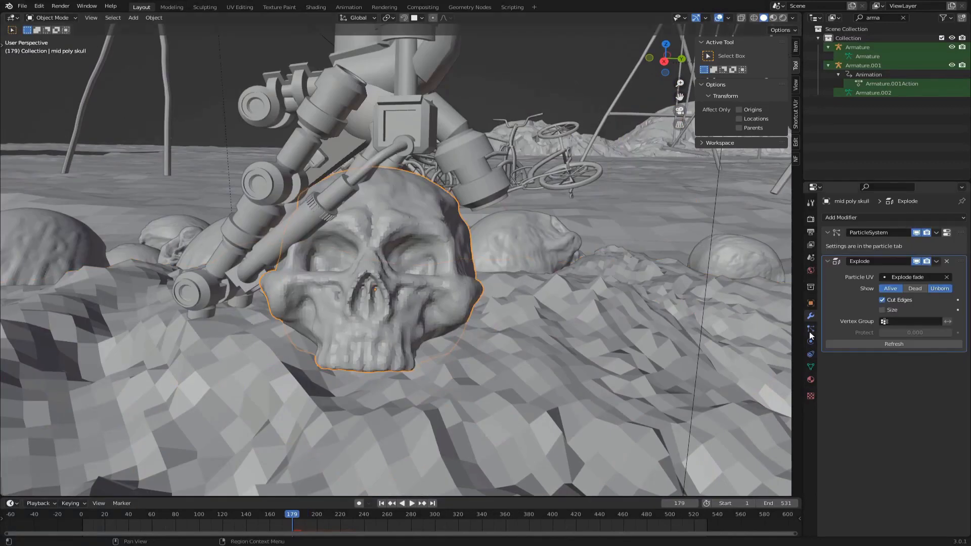
{"action": "left_click", "coordinate": [811, 330]}
{"action": "double_click", "coordinate": [903, 298]}
{"action": "type", "text": "200"}
{"action": "key", "text": "Return"}
{"action": "key", "text": "space"}
{"action": "middle_click_drag", "start_coordinate": [487, 324], "coordinate": [435, 330]}
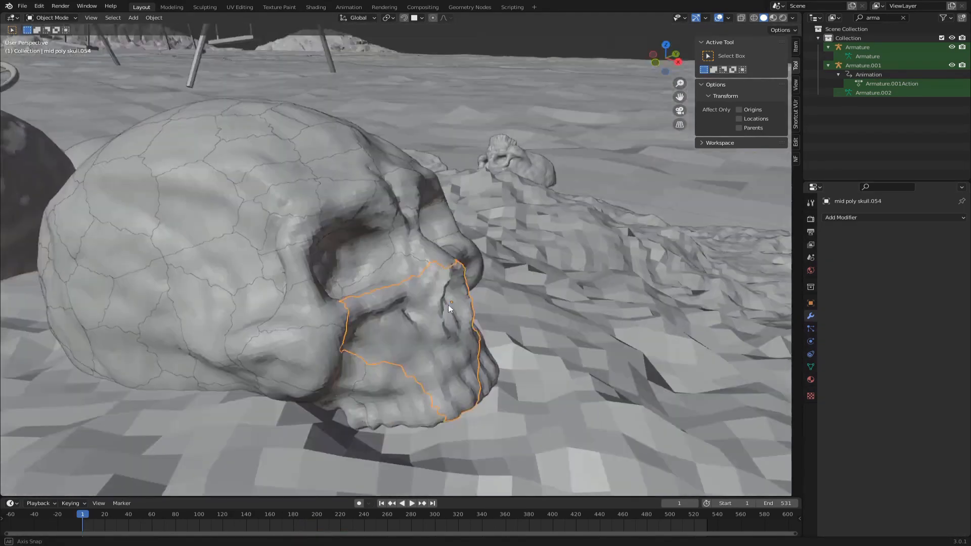
Join two neighbouring fragments on the side of the fractured skull into one object.
{"action": "middle_click_drag", "start_coordinate": [448, 304], "coordinate": [426, 253]}
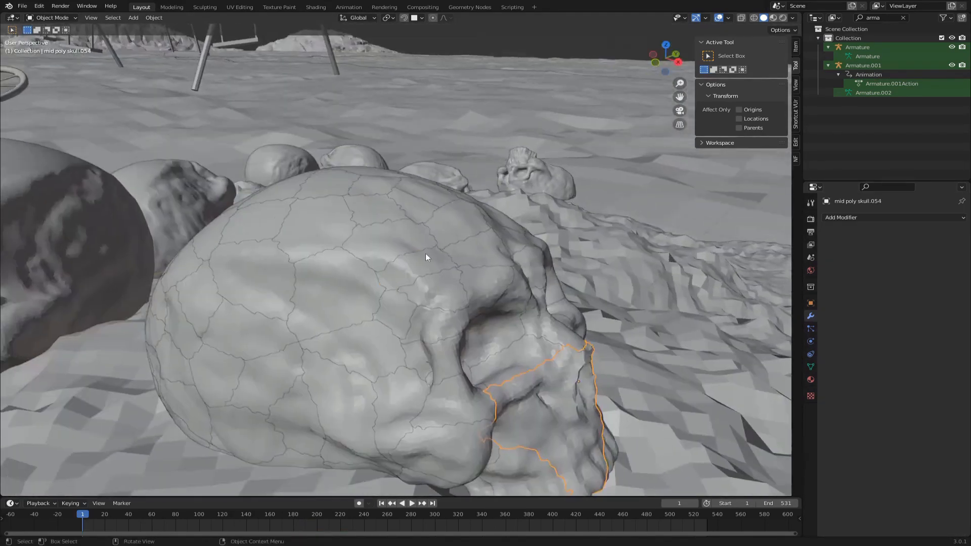
{"action": "middle_click_drag", "start_coordinate": [400, 286], "coordinate": [484, 265]}
{"action": "left_click", "coordinate": [404, 307]}
{"action": "left_click", "coordinate": [494, 301], "text": "shift"}
{"action": "key", "text": "ctrl+j"}
Circle-select the fragments across the fractured skull in wireframe display and return to solid shading.
{"action": "left_click", "coordinate": [506, 217]}
{"action": "left_click", "coordinate": [492, 268], "text": "shift"}
{"action": "left_click", "coordinate": [440, 288]}
{"action": "key", "text": "shift+z"}
{"action": "middle_click_drag", "start_coordinate": [440, 288], "coordinate": [354, 303]}
{"action": "key", "text": "c"}
{"action": "left_click_drag", "start_coordinate": [354, 304], "coordinate": [302, 306]}
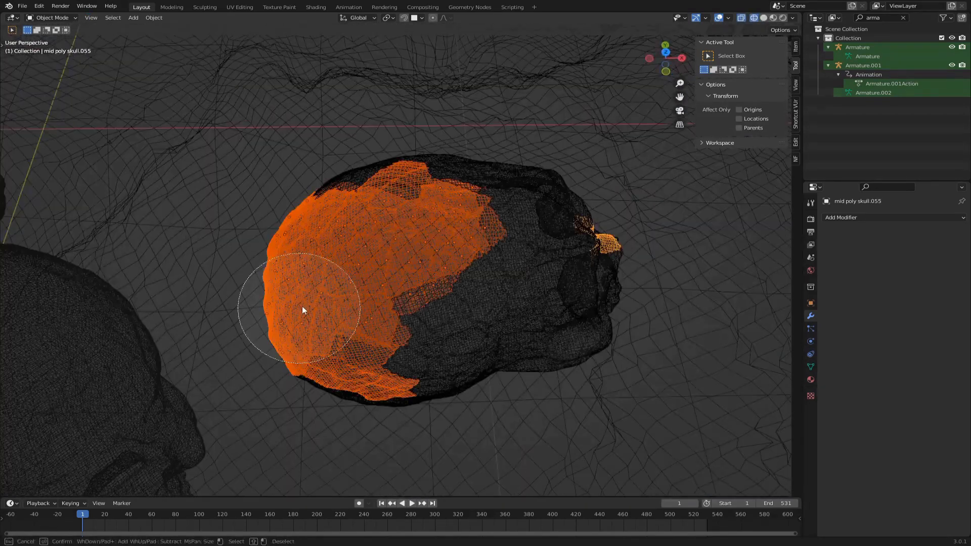
{"action": "key", "text": "shift+z"}
{"action": "key", "text": "g"}
{"action": "key", "text": "space"}
{"action": "middle_click_drag", "start_coordinate": [433, 260], "coordinate": [340, 217]}
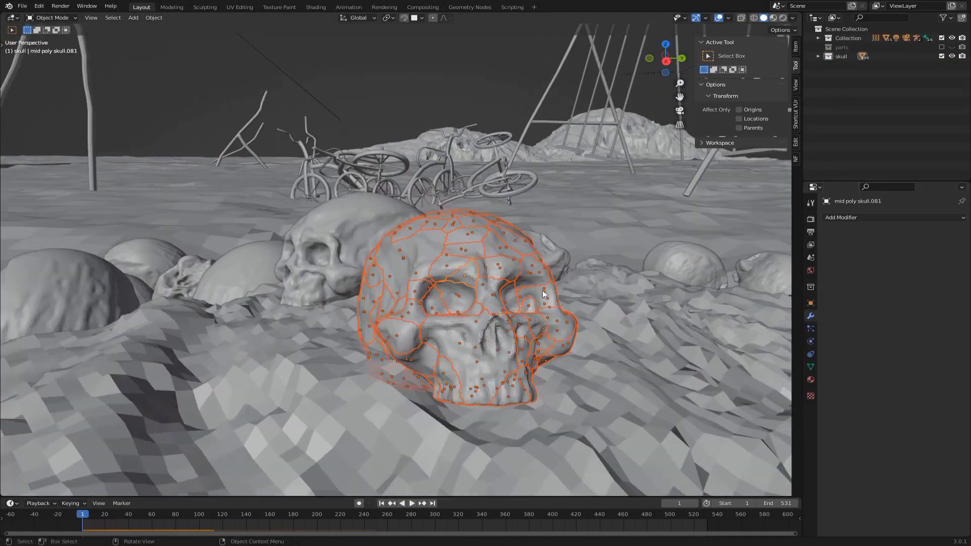
Copy the 0.04 m Solidify thickness to all selected skull fragments and apply their visual geometry to mesh.
{"action": "key", "text": "KP_Decimal"}
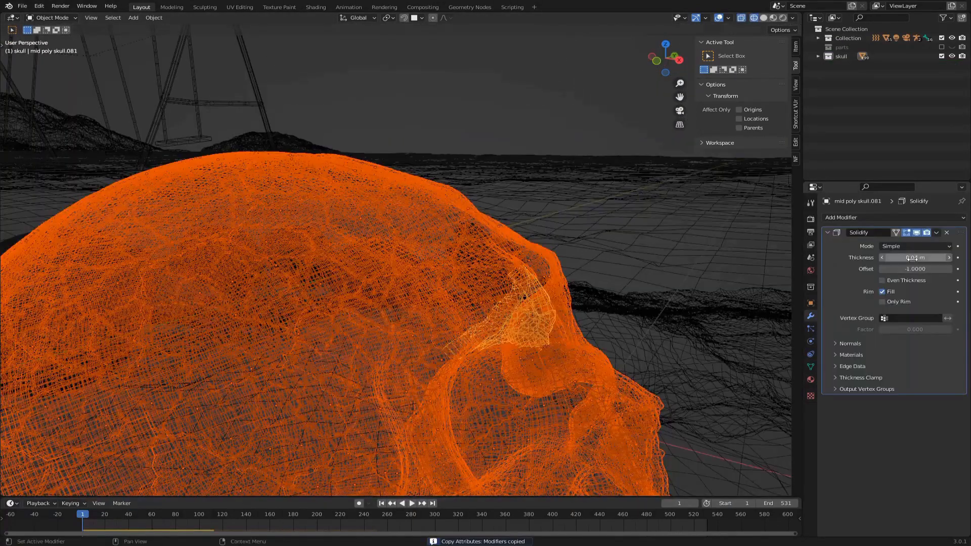
{"action": "right_click", "coordinate": [912, 258]}
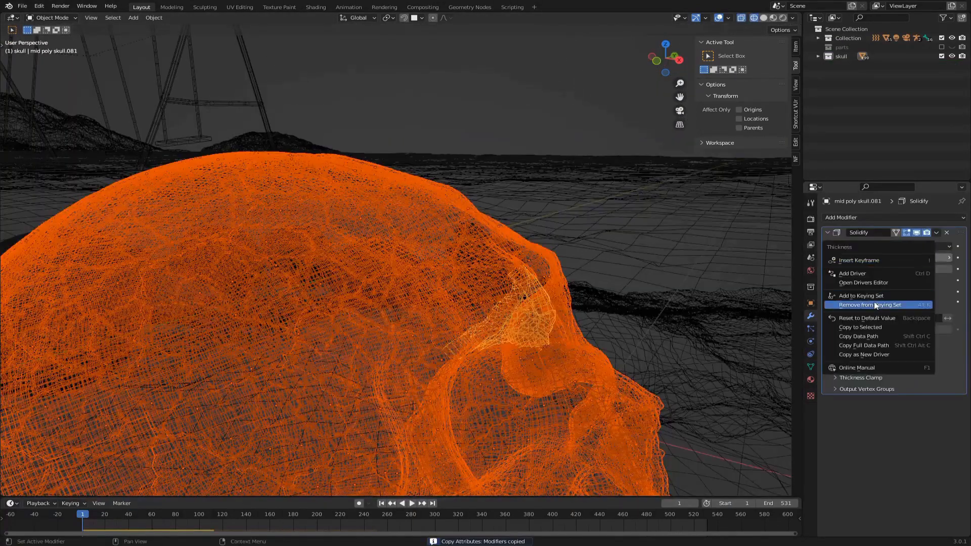
{"action": "left_click", "coordinate": [874, 301]}
{"action": "key", "text": "shift+z"}
{"action": "key", "text": "ctrl+a"}
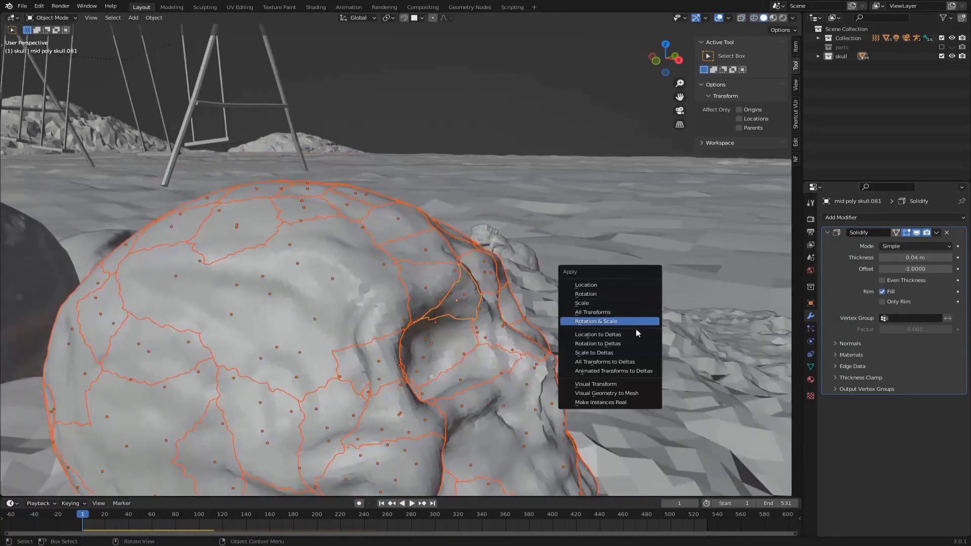
{"action": "left_click", "coordinate": [623, 390]}
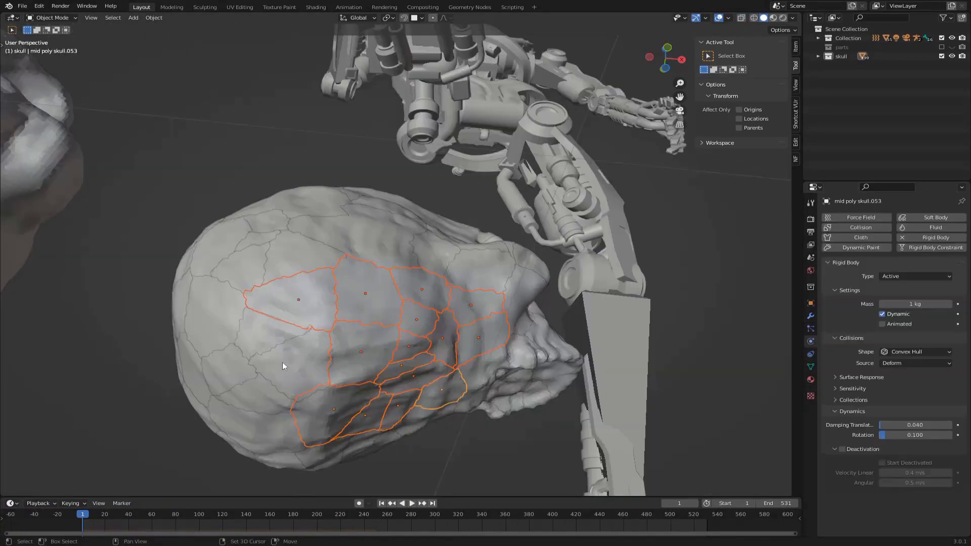
Move and rotate the helper cube to align it with the robot foot crushing the skull at frame 182.
{"action": "middle_click_drag", "start_coordinate": [290, 313], "coordinate": [323, 287]}
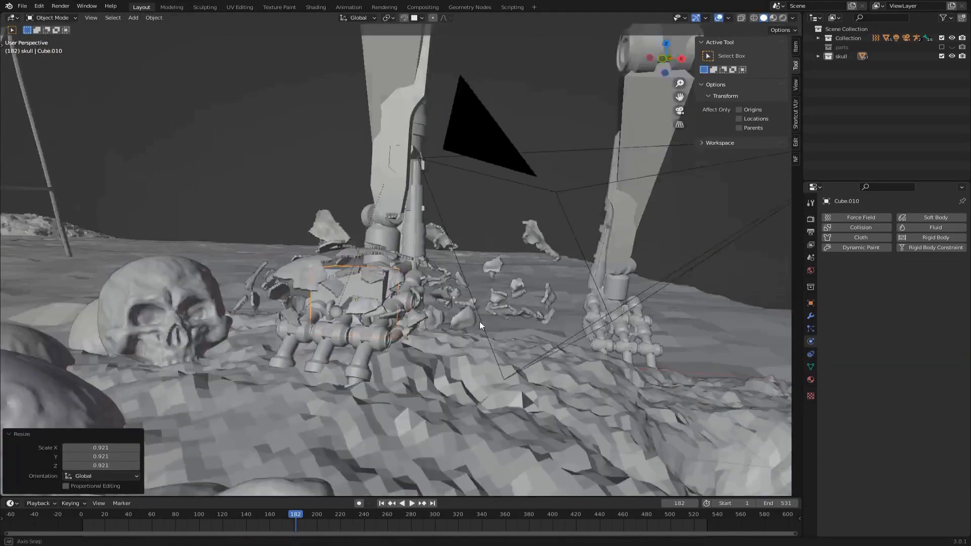
{"action": "middle_click_drag", "start_coordinate": [479, 322], "coordinate": [610, 304]}
{"action": "key", "text": "g"}
{"action": "left_click", "coordinate": [551, 328]}
{"action": "key", "text": "r"}
{"action": "key", "text": "r"}
{"action": "left_click", "coordinate": [556, 323]}
Scale the cube along X, reposition it over the foot and flatten it along Z to about 0.6.
{"action": "key", "text": "s"}
{"action": "key", "text": "x"}
{"action": "left_click", "coordinate": [561, 312]}
{"action": "key", "text": "g"}
{"action": "left_click", "coordinate": [501, 372]}
{"action": "key", "text": "s"}
{"action": "key", "text": "z"}
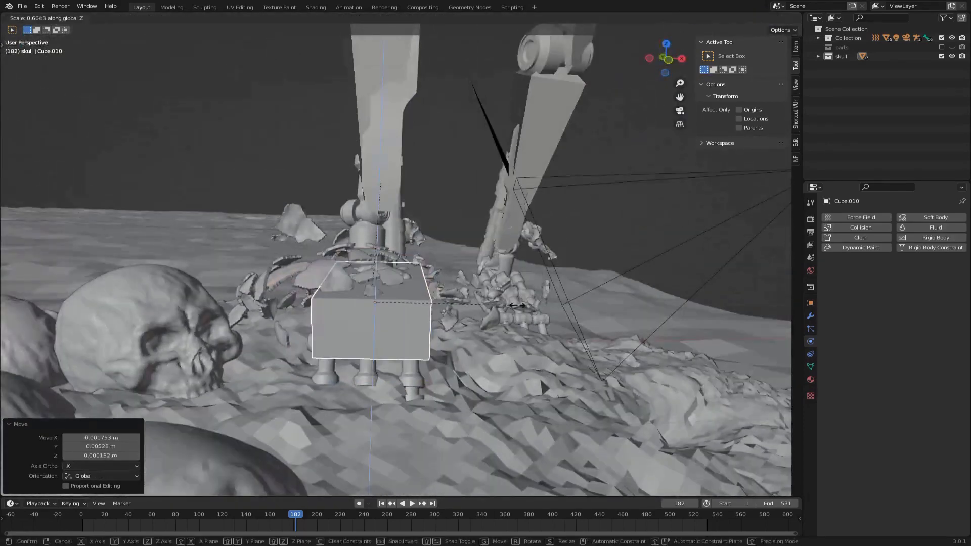
{"action": "left_click", "coordinate": [516, 305]}
{"action": "middle_click_drag", "start_coordinate": [516, 305], "coordinate": [455, 355]}
Add an active rigid body with Animated enabled to the cube and parent the cube to the foot.
{"action": "left_click", "coordinate": [936, 237]}
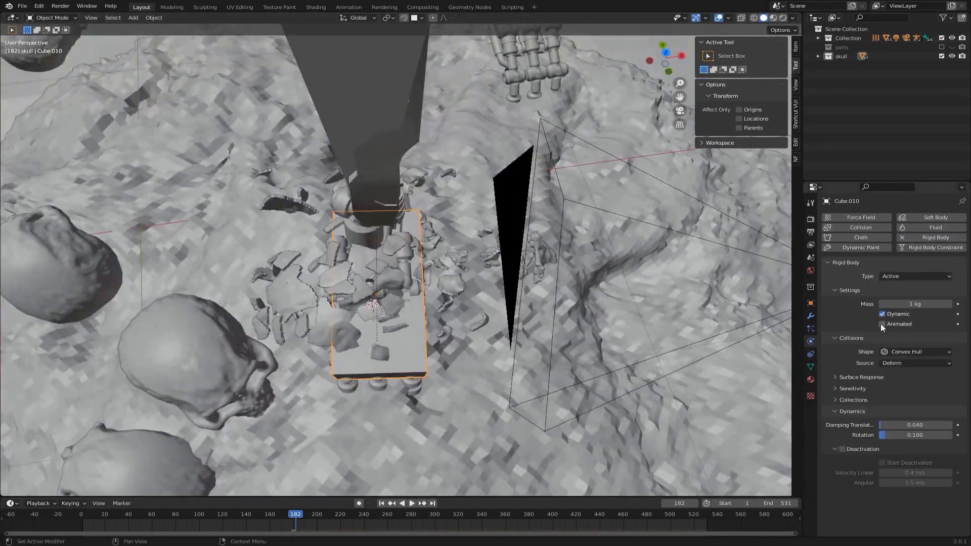
{"action": "left_click", "coordinate": [883, 324]}
{"action": "middle_click_drag", "start_coordinate": [395, 303], "coordinate": [279, 451]}
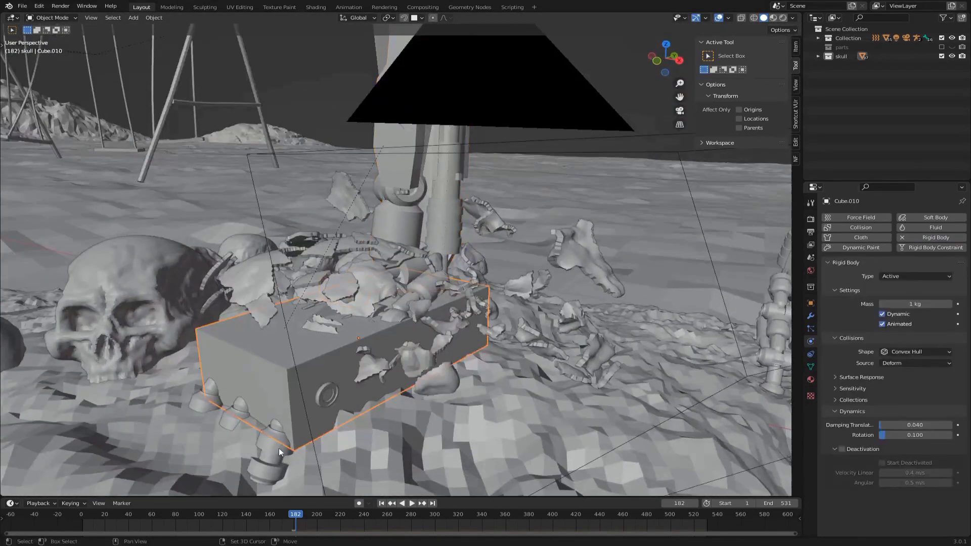
{"action": "left_click", "coordinate": [280, 452], "text": "shift"}
{"action": "key", "text": "ctrl+p"}
{"action": "left_click", "coordinate": [344, 422]}
Play the skull-crushing simulation from shortly before the foot reaches the skull.
{"action": "left_click", "coordinate": [256, 525]}
{"action": "key", "text": "space"}
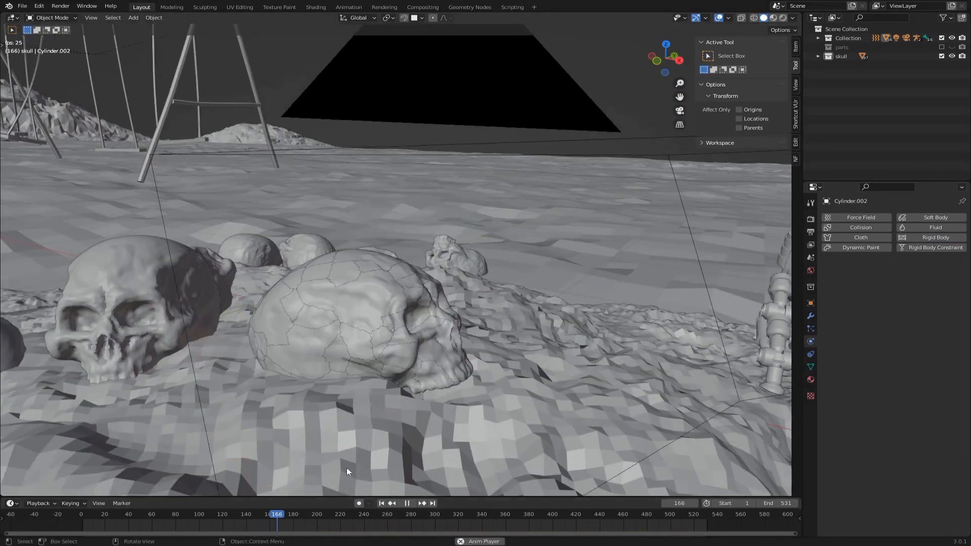
{"action": "key", "text": "space"}
{"action": "left_click", "coordinate": [290, 517]}
{"action": "key", "text": "space"}
{"action": "key", "text": "space"}
Enable Animated in the rigid body settings of the skull's upper jaw fragment.
{"action": "scroll", "coordinate": [363, 407], "scroll_direction": "down", "scroll_amount": 2}
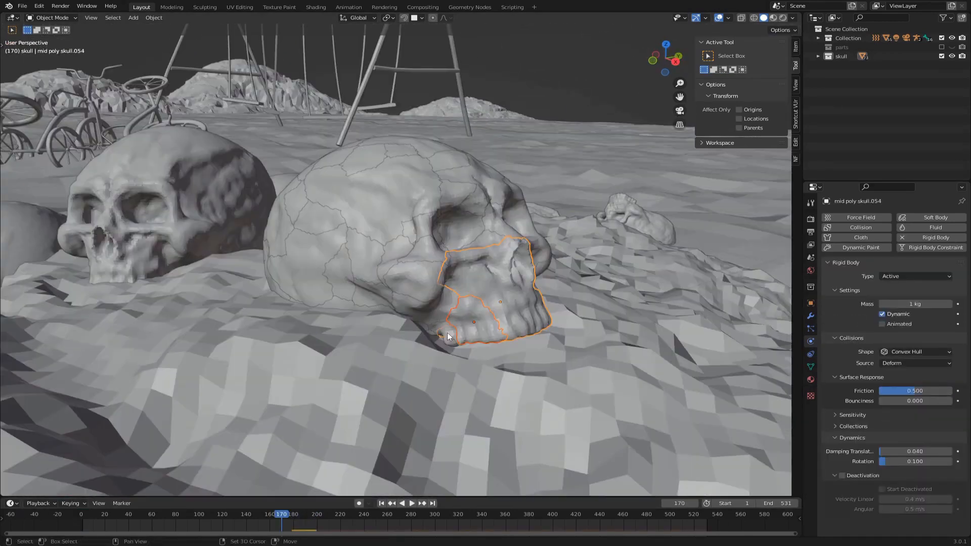
{"action": "middle_click_drag", "start_coordinate": [405, 304], "coordinate": [429, 324]}
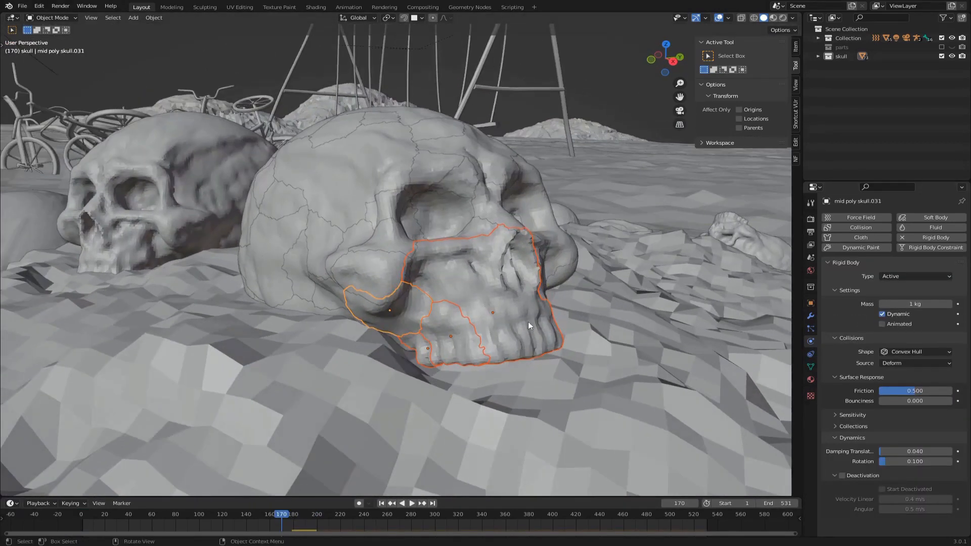
{"action": "left_click", "coordinate": [882, 324]}
Select the fragments along the base and back of the fractured skull.
{"action": "middle_click_drag", "start_coordinate": [625, 324], "coordinate": [463, 317]}
{"action": "left_click", "coordinate": [463, 317]}
{"action": "middle_click_drag", "start_coordinate": [513, 290], "coordinate": [502, 310]}
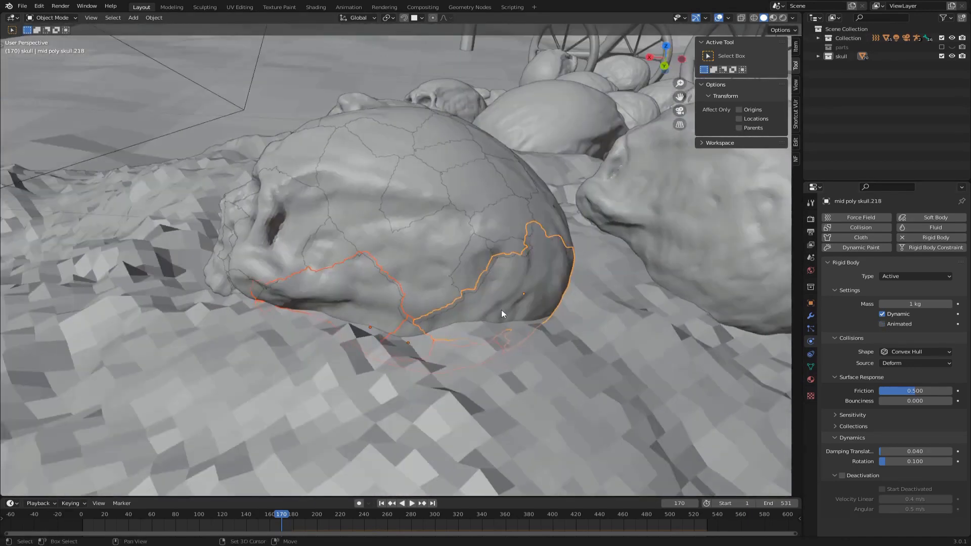
{"action": "middle_click_drag", "start_coordinate": [570, 321], "coordinate": [421, 397]}
{"action": "left_click", "coordinate": [421, 396]}
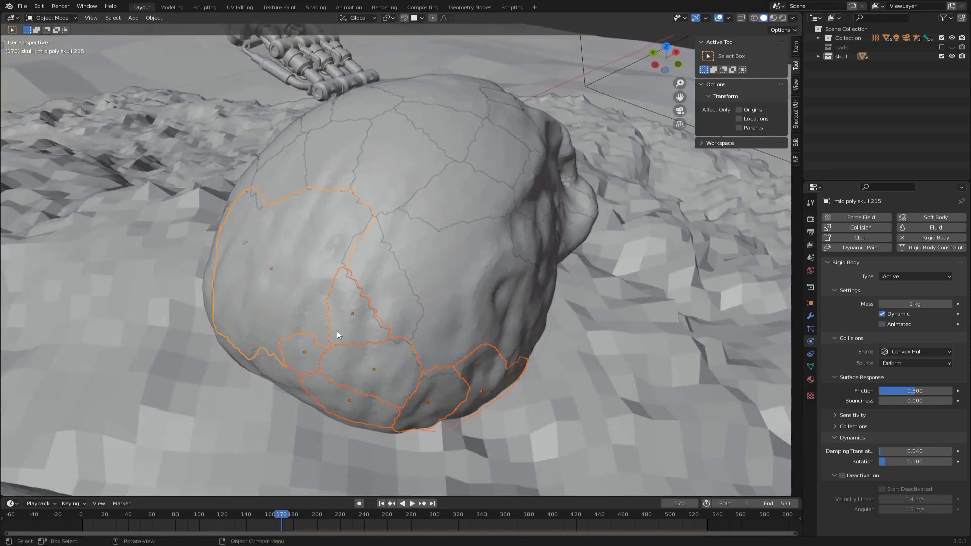
{"action": "middle_click_drag", "start_coordinate": [338, 332], "coordinate": [500, 301]}
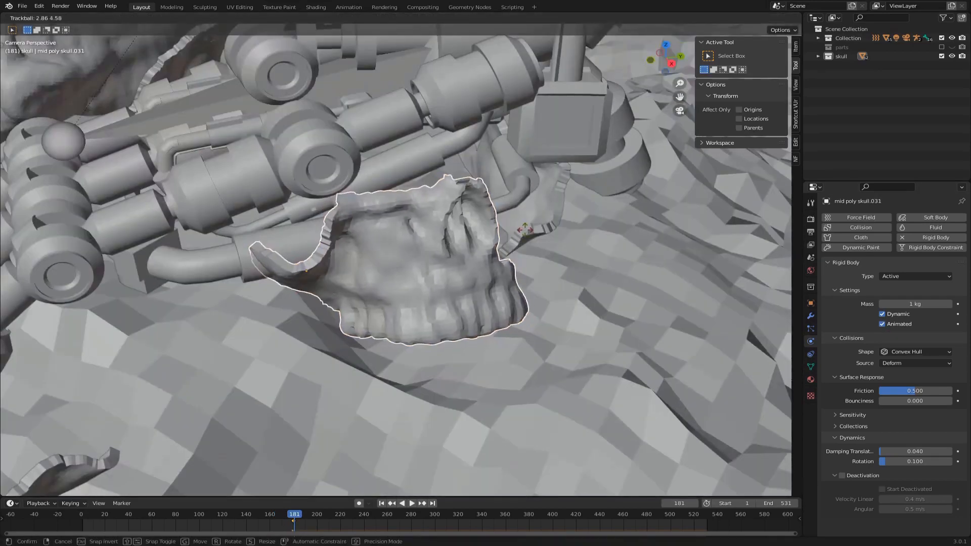
Rotate the jaw fragment freely beneath the foot at frame 181.
{"action": "left_click", "coordinate": [486, 307]}
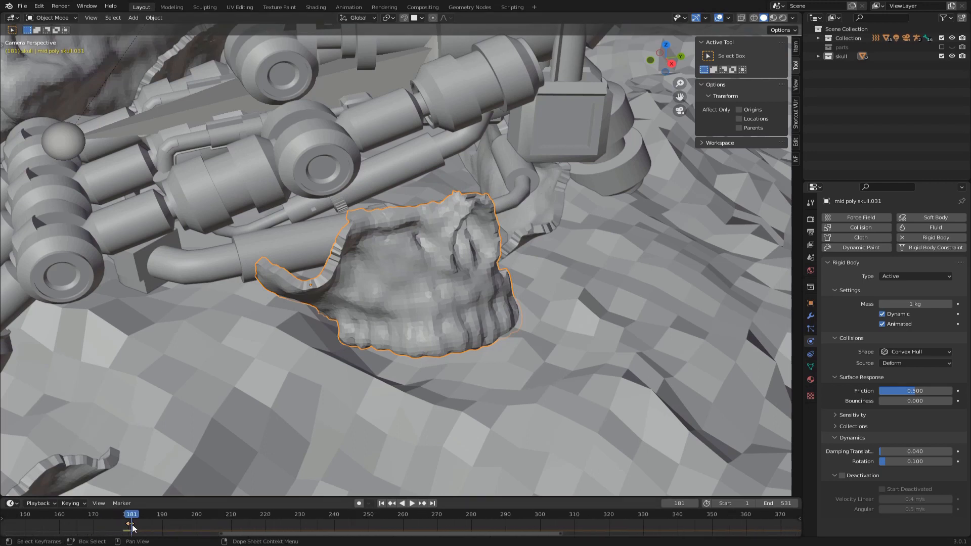
{"action": "key", "text": "Right"}
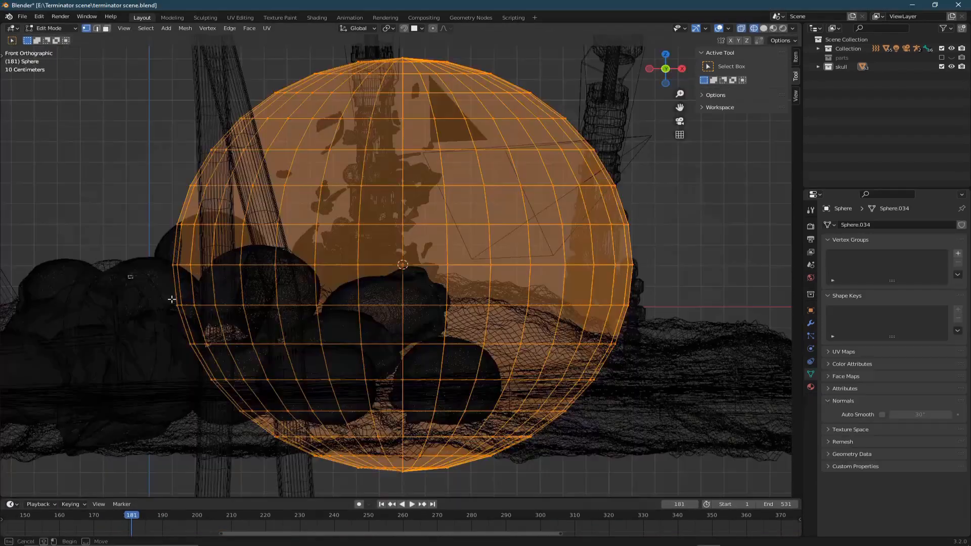
Flatten the sphere along Z to 0.186 and apply its scale.
{"action": "key", "text": "s"}
{"action": "key", "text": "z"}
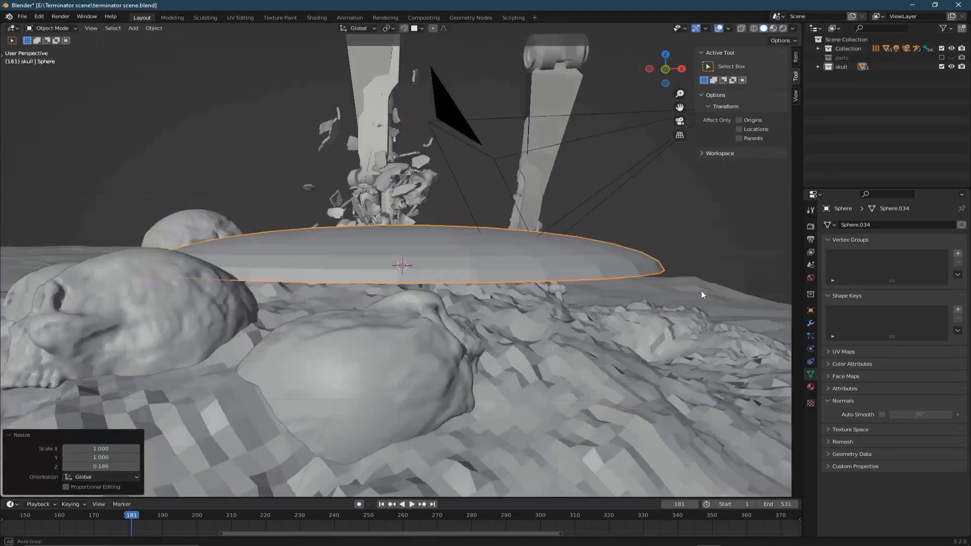
{"action": "middle_click_drag", "start_coordinate": [496, 253], "coordinate": [536, 326]}
{"action": "key", "text": "ctrl+a"}
{"action": "left_click", "coordinate": [536, 324]}
{"action": "middle_click_drag", "start_coordinate": [419, 389], "coordinate": [414, 381]}
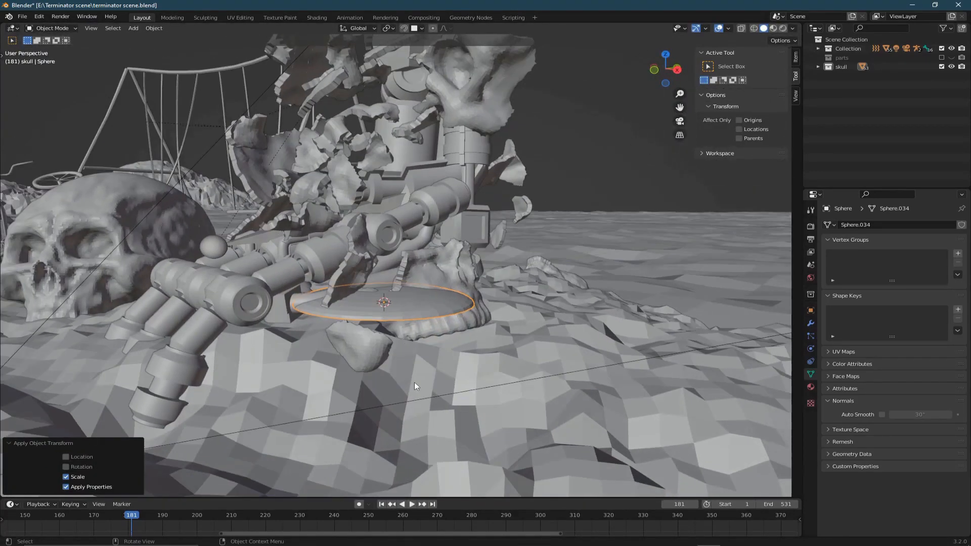
Add a particle system to the flattened sphere under the foot and play the animation from just before the impact.
{"action": "key", "text": "Left"}
{"action": "key", "text": "Left"}
{"action": "key", "text": "Left"}
{"action": "key", "text": "Right"}
{"action": "key", "text": "Right"}
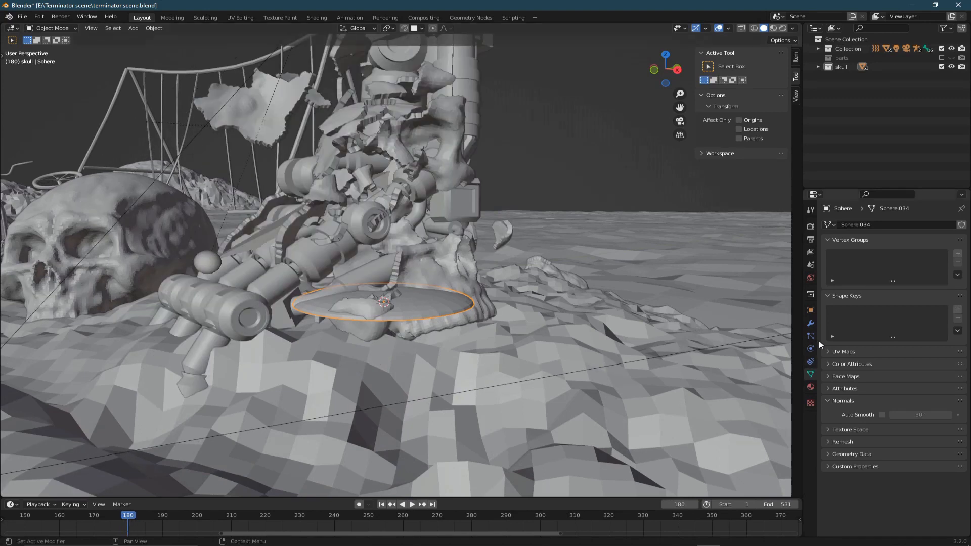
{"action": "left_click", "coordinate": [811, 336]}
{"action": "left_click", "coordinate": [961, 225]}
{"action": "left_click_drag", "start_coordinate": [128, 515], "coordinate": [109, 516]}
{"action": "key", "text": "space"}
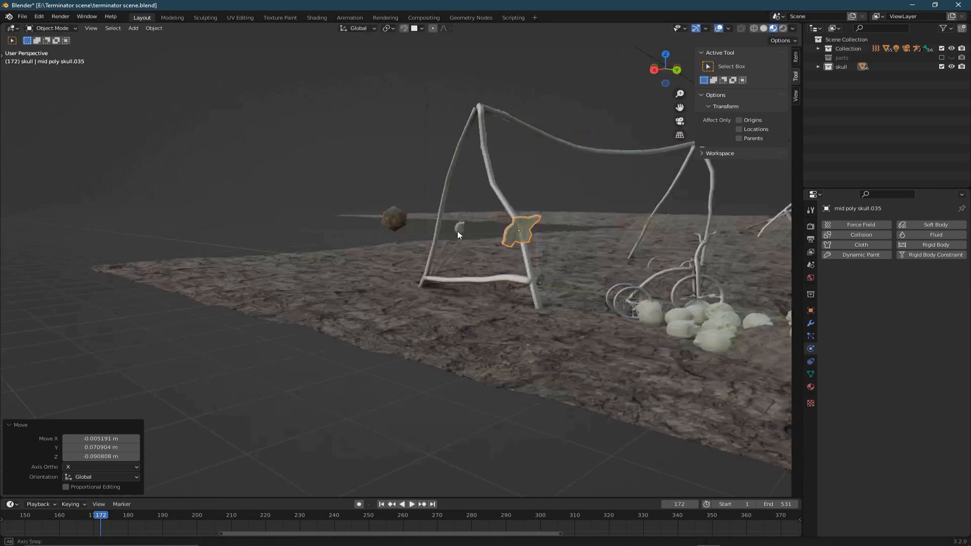
Move the icosphere and the two loose skull fragments into a new collection named debris.
{"action": "left_click_drag", "start_coordinate": [298, 168], "coordinate": [435, 264]}
{"action": "key", "text": "m"}
{"action": "left_click", "coordinate": [436, 264]}
{"action": "type", "text": "debris"}
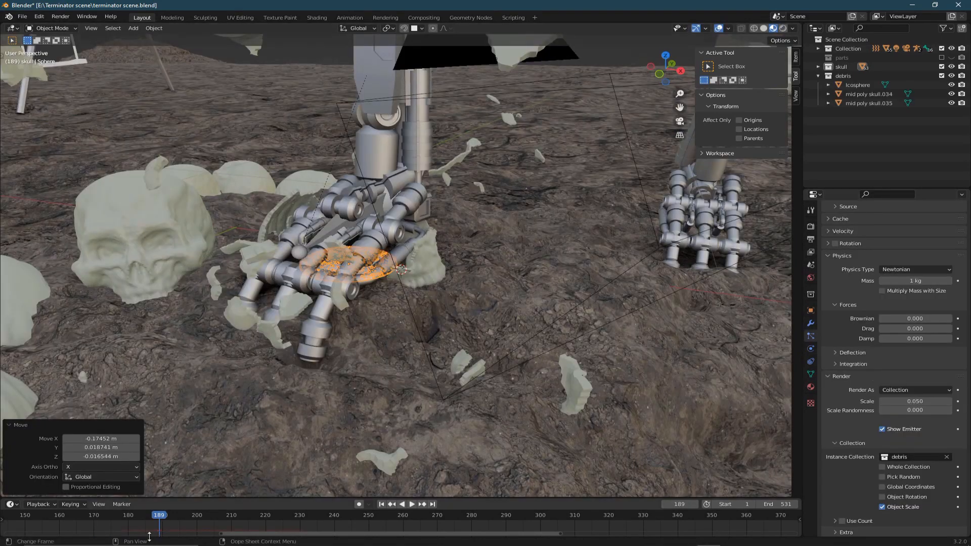
Play the debris particle effect and step forward to frame 182, where the foot is fully down.
{"action": "left_click_drag", "start_coordinate": [144, 518], "coordinate": [101, 515]}
{"action": "key", "text": "space"}
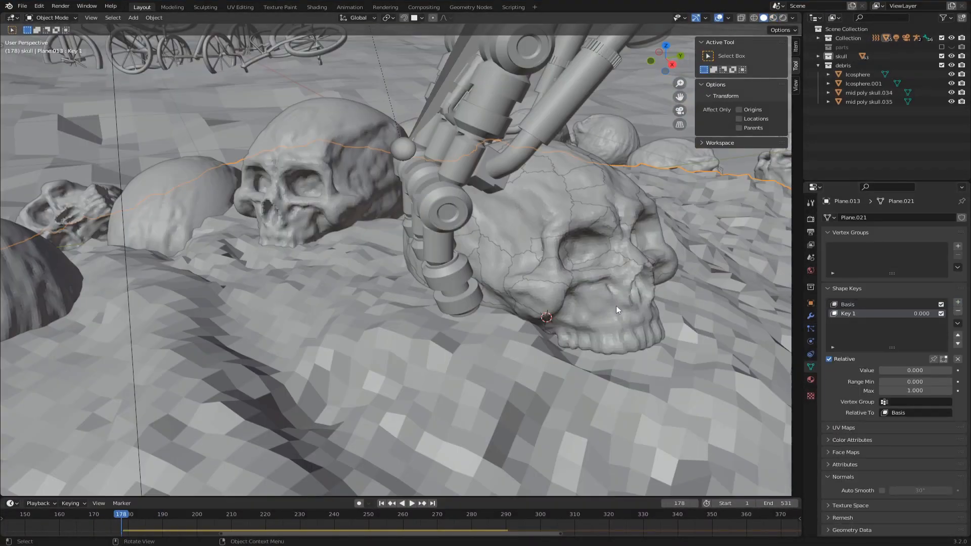
{"action": "key", "text": "Right"}
{"action": "key", "text": "Right"}
{"action": "key", "text": "Right"}
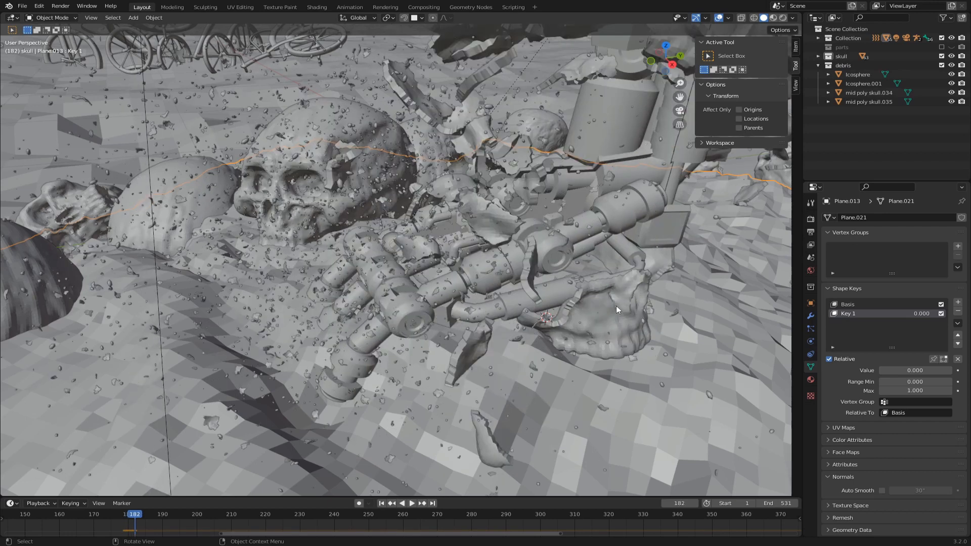
{"action": "key", "text": "Right"}
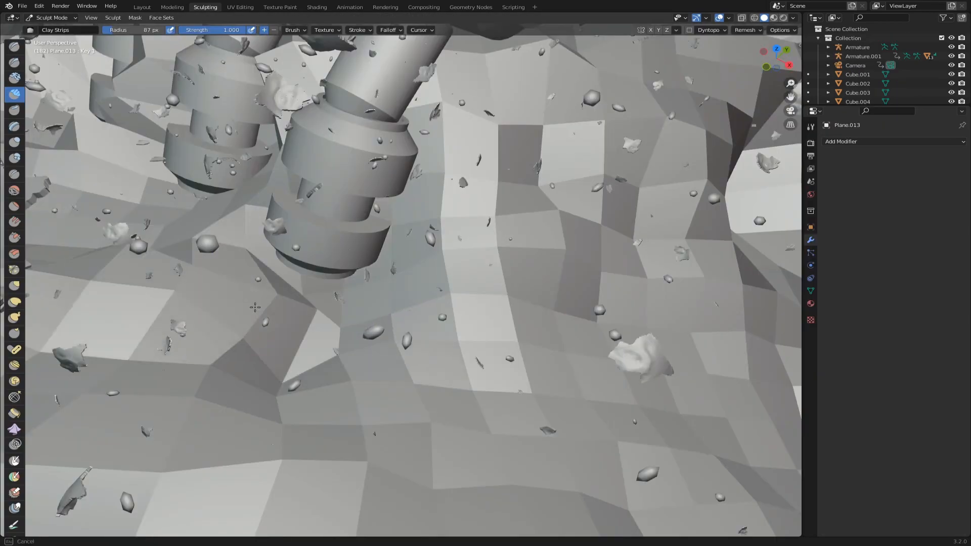
Sculpt the ground around the robot's toes with Clay Strips on shape key Key 1 and return to the object layout.
{"action": "middle_click_drag", "start_coordinate": [271, 282], "coordinate": [464, 218]}
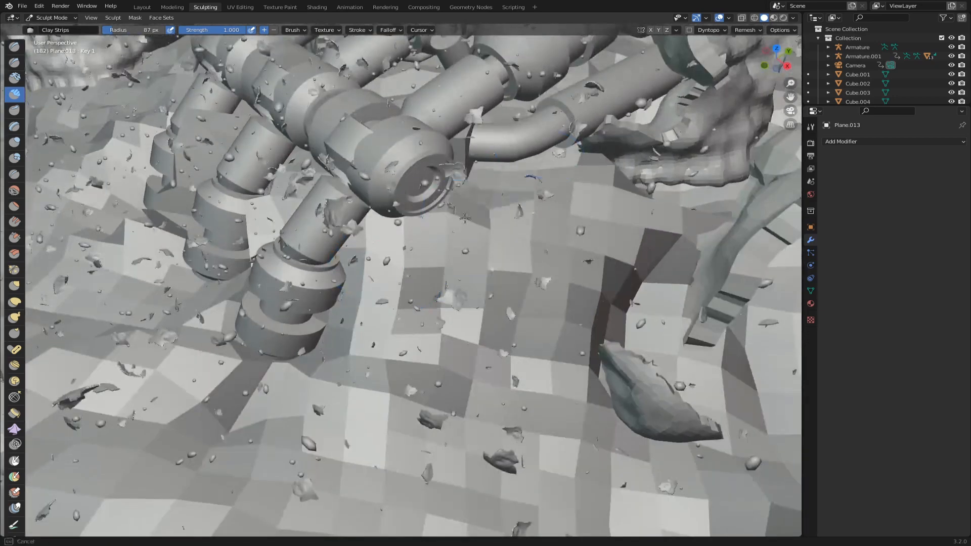
{"action": "mouse_move", "coordinate": [559, 176]}
{"action": "middle_mouse_down"}
{"action": "mouse_move", "coordinate": [472, 276]}
{"action": "mouse_move", "coordinate": [412, 283]}
{"action": "mouse_move", "coordinate": [248, 240]}
{"action": "middle_mouse_up"}
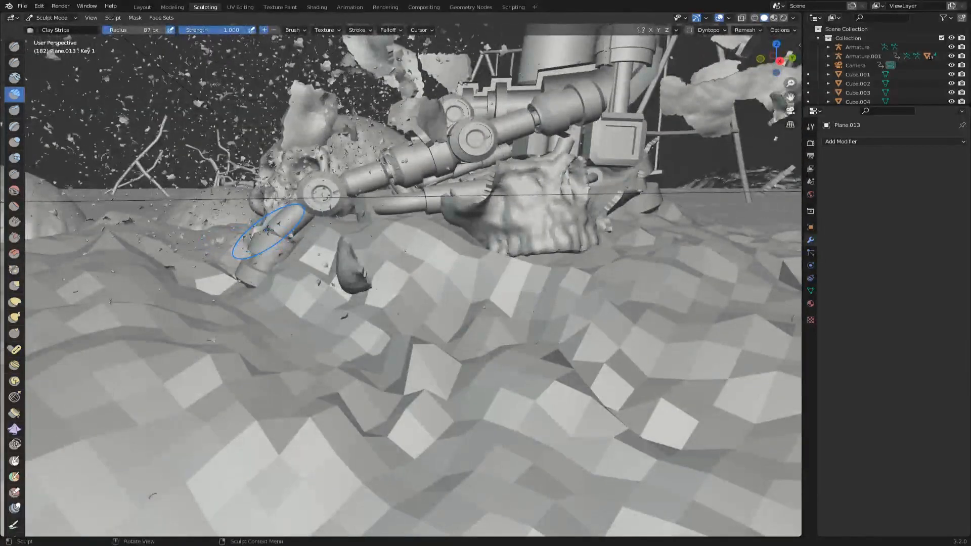
{"action": "key", "text": "KP_0"}
{"action": "left_click", "coordinate": [142, 8]}
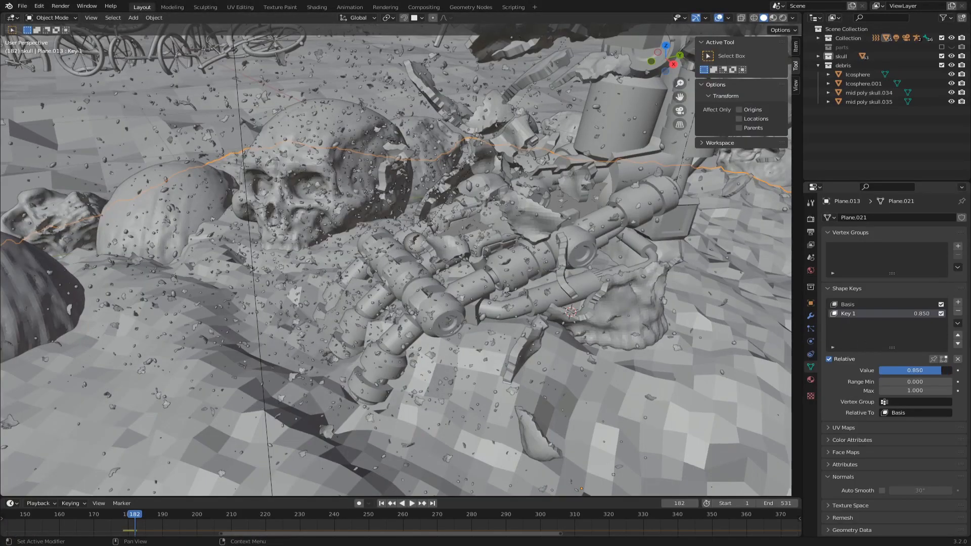
Keyframe the terrain's Key 1 value at 0 on frame 179 and 1 on frame 181, checking the neighbouring frames.
{"action": "key", "text": "Left"}
{"action": "key", "text": "Left"}
{"action": "key", "text": "Left"}
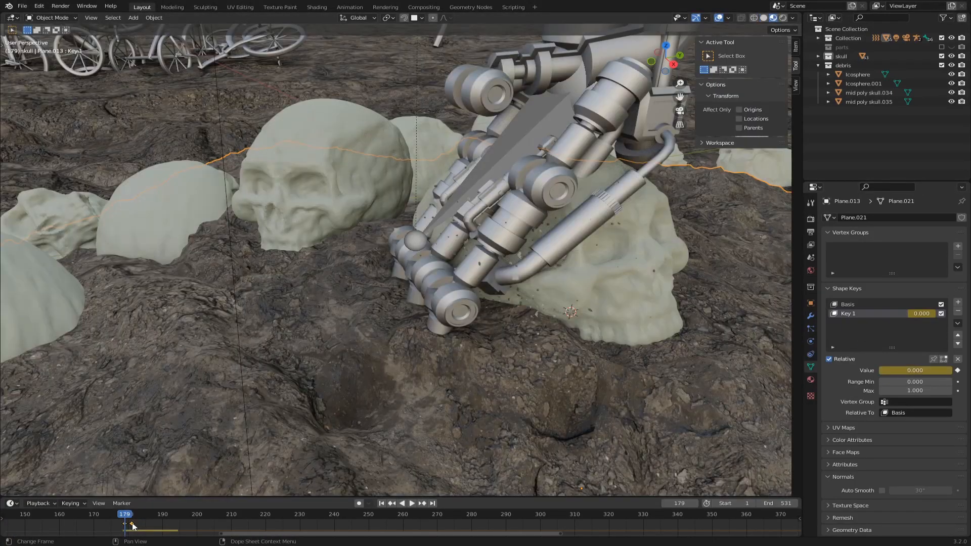
{"action": "key", "text": "Right"}
{"action": "key", "text": "Right"}
{"action": "key", "text": "Right"}
{"action": "key", "text": "Right"}
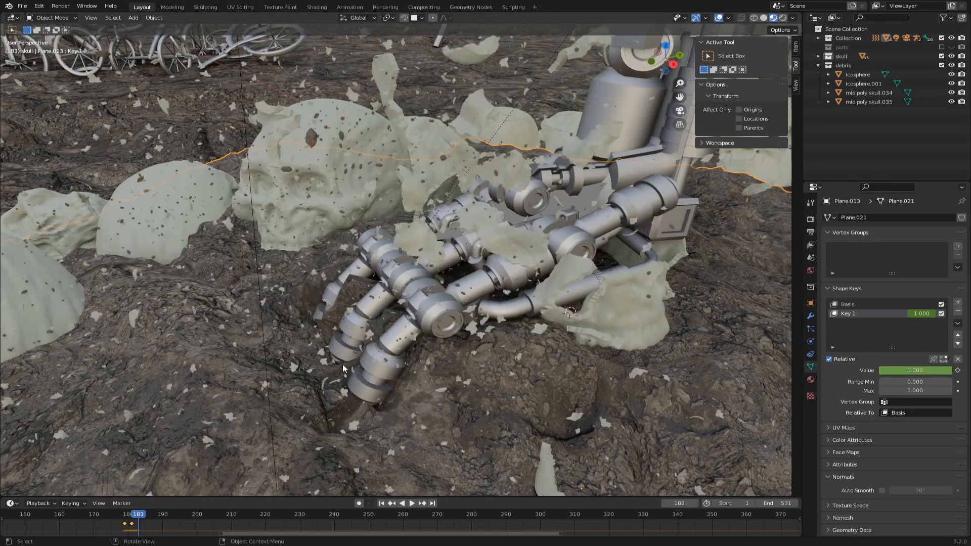
Play the foot impact with the ground deformation from the camera view and stop at frame 185.
{"action": "key", "text": "KP_0"}
{"action": "left_click", "coordinate": [114, 513]}
{"action": "key", "text": "space"}
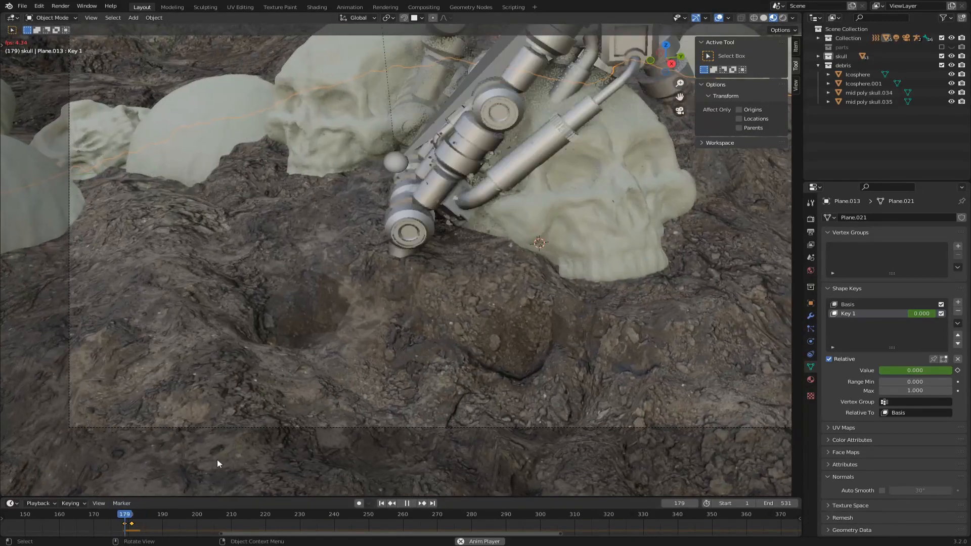
{"action": "key", "text": "space"}
{"action": "scroll", "coordinate": [418, 324], "scroll_direction": "up", "scroll_amount": 1}
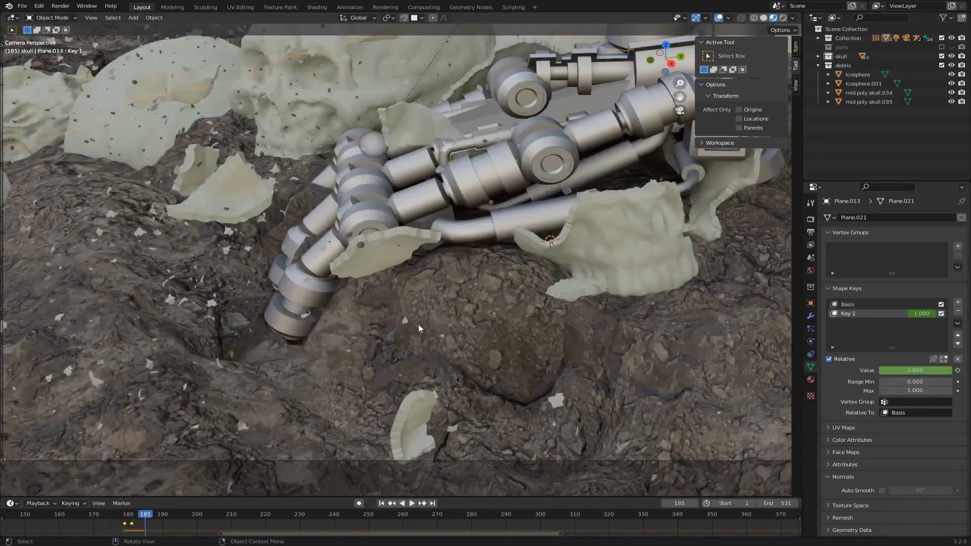
{"action": "scroll", "coordinate": [419, 329], "scroll_direction": "up", "scroll_amount": 1}
Enter sculpting and shape the terrain around the robot's toe tip with the Clay Strips brush.
{"action": "left_click", "coordinate": [205, 7]}
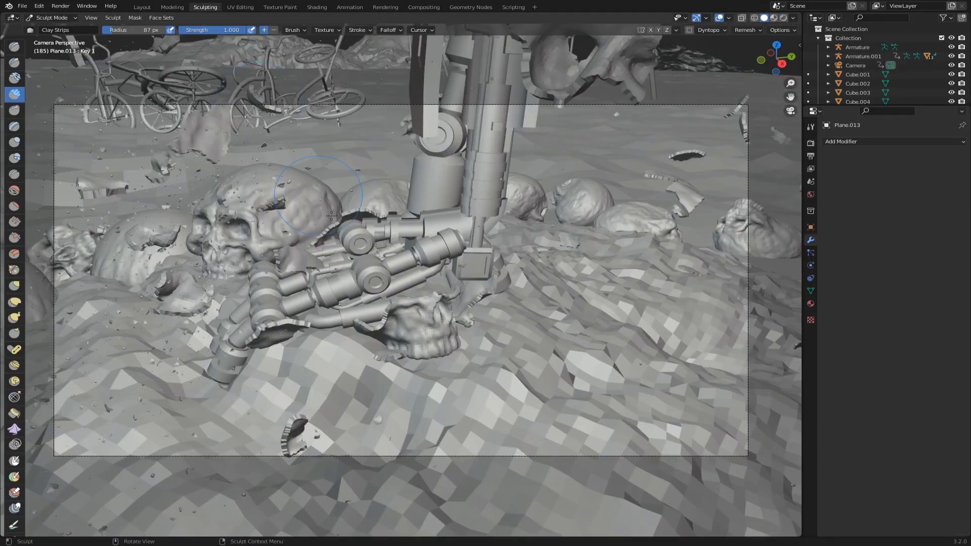
{"action": "mouse_move", "coordinate": [370, 258]}
{"action": "middle_mouse_down"}
{"action": "mouse_move", "coordinate": [425, 294]}
{"action": "mouse_move", "coordinate": [429, 408]}
{"action": "mouse_move", "coordinate": [610, 236]}
{"action": "mouse_move", "coordinate": [537, 324]}
{"action": "mouse_move", "coordinate": [411, 317]}
{"action": "middle_mouse_up"}
{"action": "scroll", "coordinate": [419, 299], "scroll_direction": "up", "scroll_amount": 5}
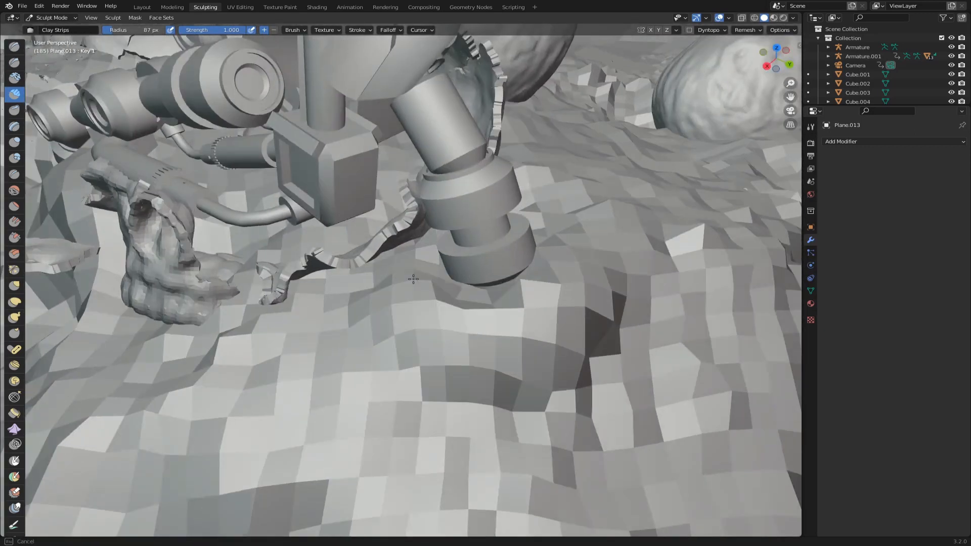
{"action": "mouse_move", "coordinate": [587, 127]}
{"action": "left_mouse_down"}
{"action": "mouse_move", "coordinate": [304, 196]}
{"action": "mouse_move", "coordinate": [323, 188]}
{"action": "left_mouse_up"}
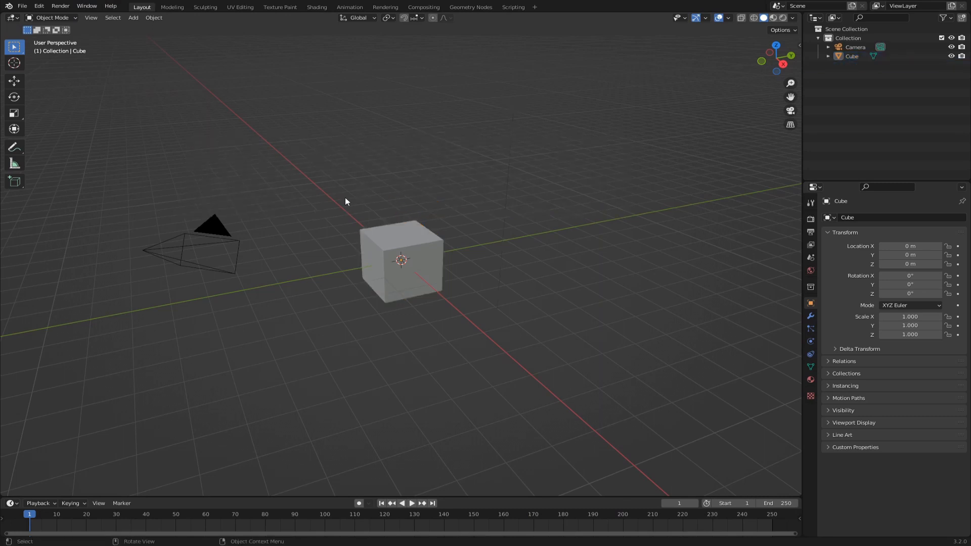
Delete all the default objects from the new scene.
{"action": "key", "text": "a"}
{"action": "key", "text": "Delete"}
{"action": "key", "text": "shift+a"}
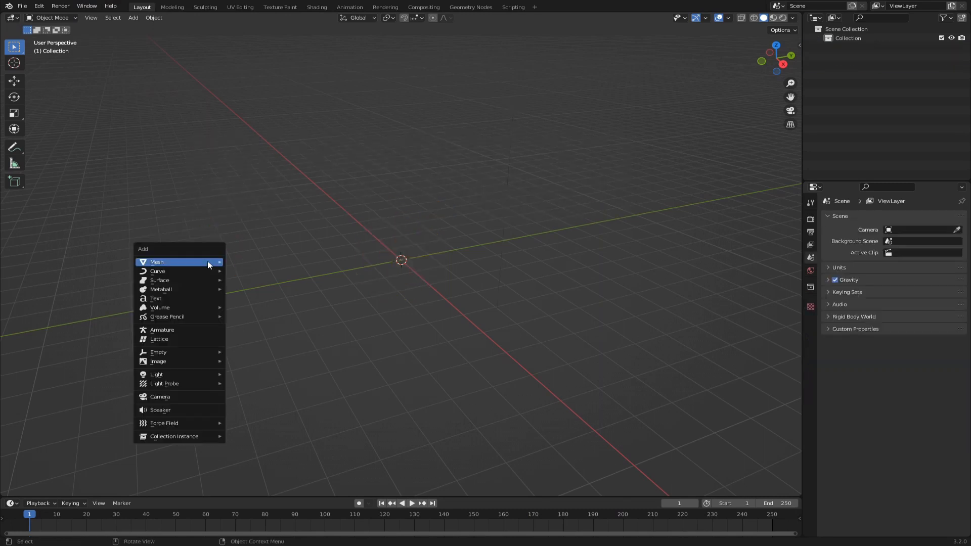
{"action": "mouse_move", "coordinate": [207, 261]}
{"action": "left_click", "coordinate": [269, 289]}
{"action": "scroll", "coordinate": [354, 293], "scroll_direction": "up", "scroll_amount": 6}
{"action": "key", "text": "x"}
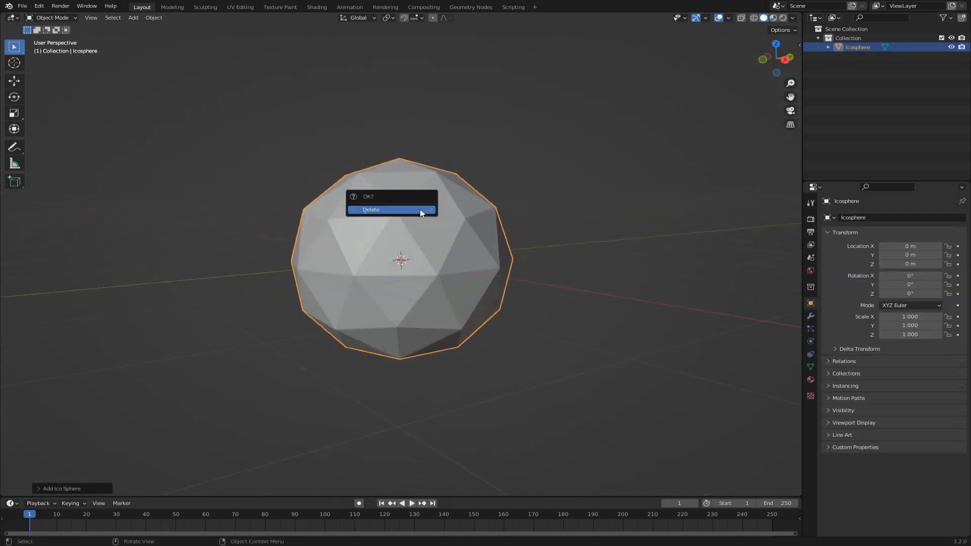
{"action": "left_click", "coordinate": [384, 210]}
Add a mesh cube at the origin and put a modifier on it.
{"action": "key", "text": "shift+a"}
{"action": "mouse_move", "coordinate": [421, 209]}
{"action": "left_click", "coordinate": [457, 219]}
{"action": "left_click", "coordinate": [811, 315]}
{"action": "left_click", "coordinate": [894, 218]}
{"action": "left_click", "coordinate": [744, 386]}
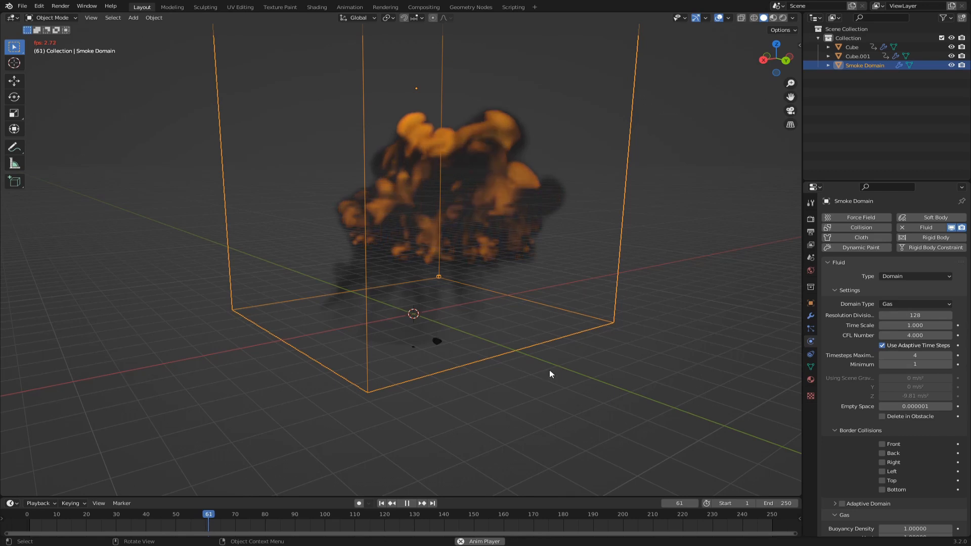
Play the fire and smoke simulation repeatedly from the first frame, examining its shape from above and from the side.
{"action": "middle_click_drag", "start_coordinate": [549, 369], "coordinate": [460, 407]}
{"action": "scroll", "coordinate": [461, 407], "scroll_direction": "up", "scroll_amount": 3}
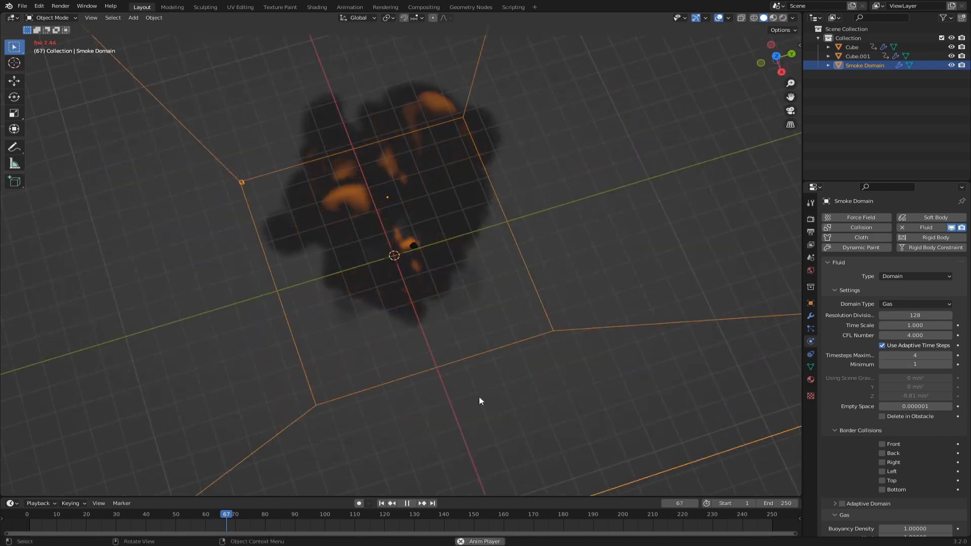
{"action": "key", "text": "space"}
{"action": "middle_click_drag", "start_coordinate": [582, 418], "coordinate": [447, 324]}
{"action": "left_click", "coordinate": [382, 504]}
{"action": "key", "text": "space"}
{"action": "middle_click_drag", "start_coordinate": [488, 377], "coordinate": [478, 354]}
{"action": "key", "text": "space"}
{"action": "left_click", "coordinate": [381, 504]}
{"action": "key", "text": "space"}
Replay the fire simulation from the start with the emitter meshes hidden, examining how the fireball grows.
{"action": "left_click", "coordinate": [473, 242]}
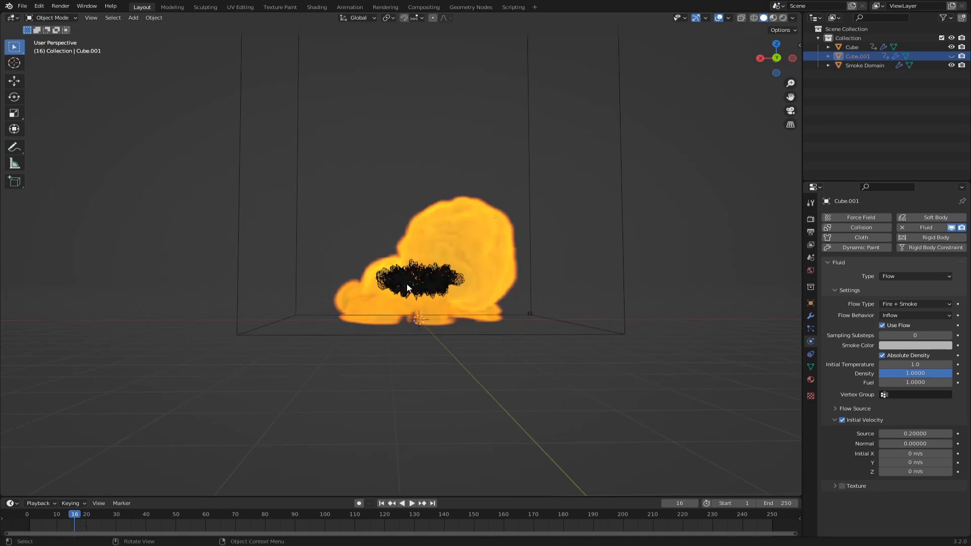
{"action": "left_click", "coordinate": [382, 505]}
{"action": "key", "text": "space"}
{"action": "scroll", "coordinate": [418, 410], "scroll_direction": "up", "scroll_amount": 1}
{"action": "key", "text": "space"}
{"action": "left_click", "coordinate": [382, 504]}
{"action": "key", "text": "space"}
{"action": "middle_click_drag", "start_coordinate": [455, 375], "coordinate": [480, 402]}
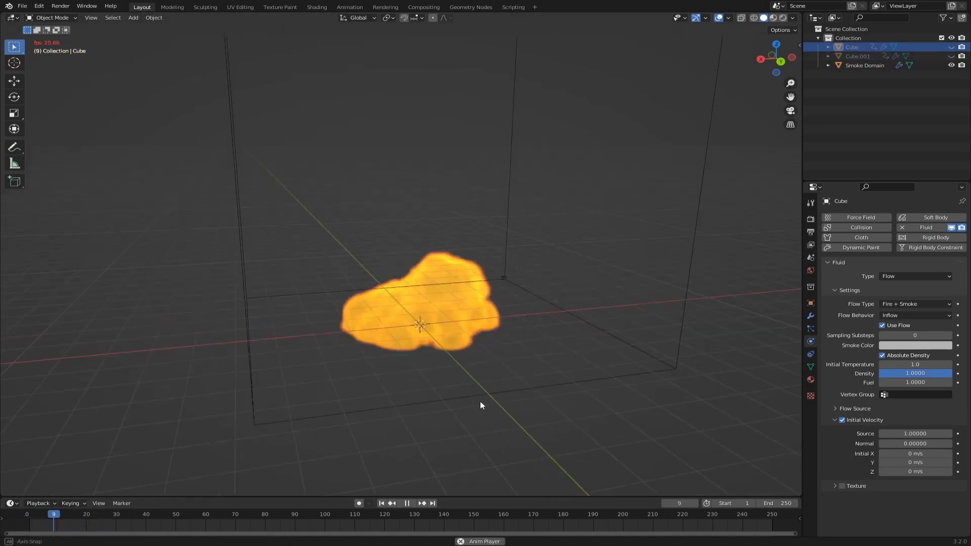
{"action": "key", "text": "space"}
{"action": "key", "text": "shift+Left"}
{"action": "key", "text": "space"}
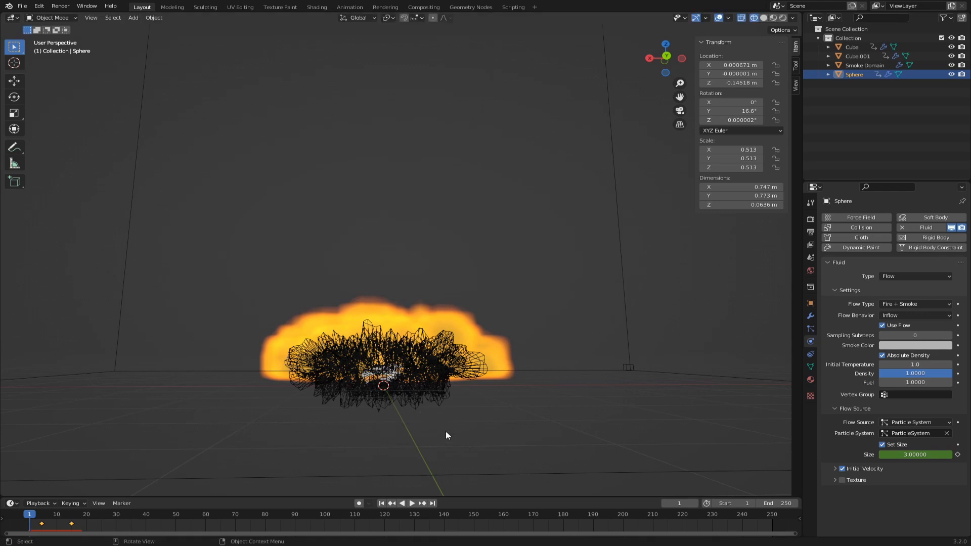
Select the flow object Cube.001 and insert a keyframe for it at frame 40.
{"action": "key", "text": "space"}
{"action": "left_click", "coordinate": [387, 386]}
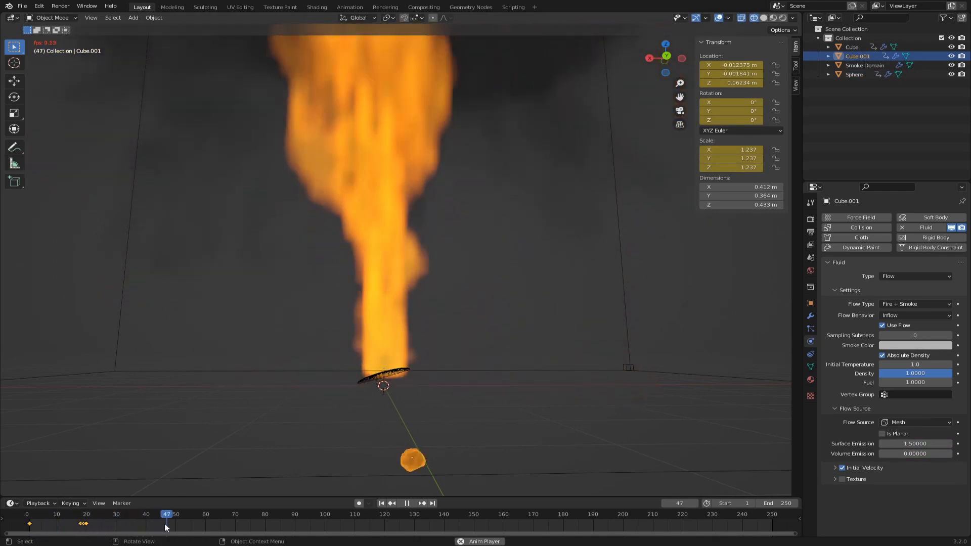
{"action": "left_click_drag", "start_coordinate": [105, 513], "coordinate": [144, 517]}
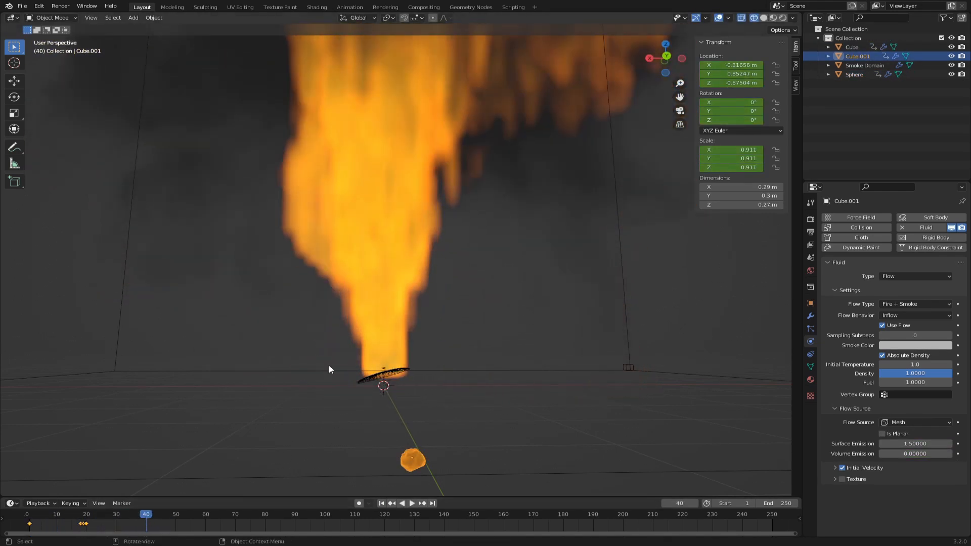
{"action": "key", "text": "i"}
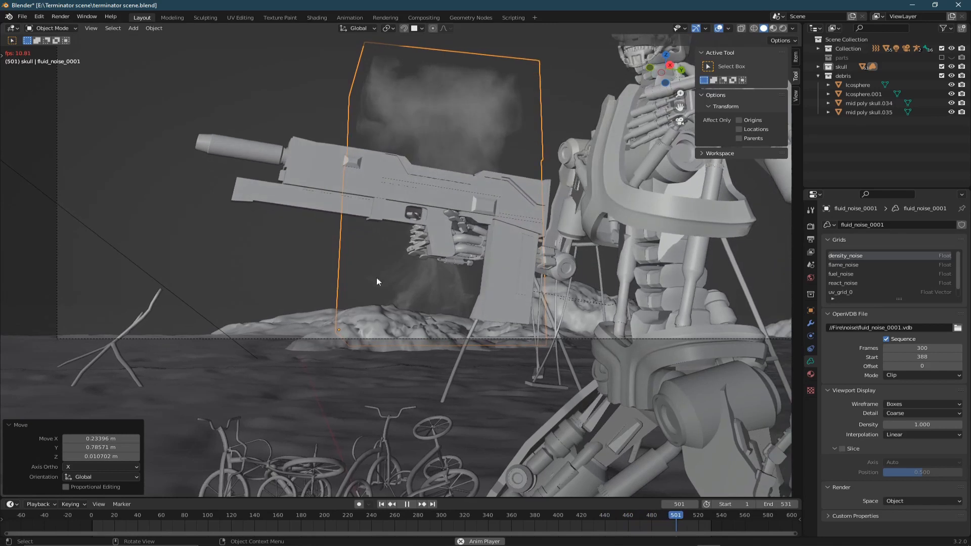
Rotate the duplicated smoke volume about 50° around Z, reposition it behind the gun barrel and adjust its sequence start frame.
{"action": "key", "text": "space"}
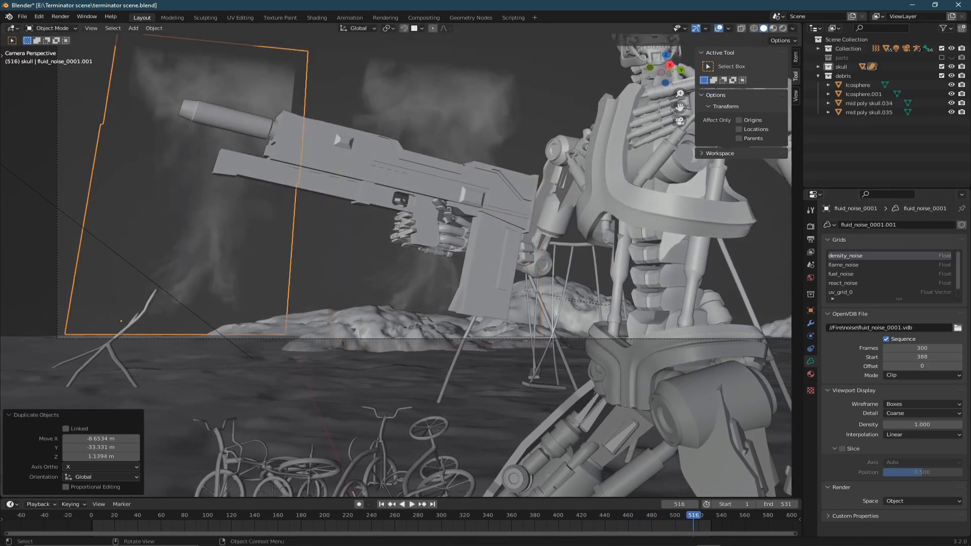
{"action": "key", "text": "r"}
{"action": "left_click", "coordinate": [220, 214]}
{"action": "key", "text": "g"}
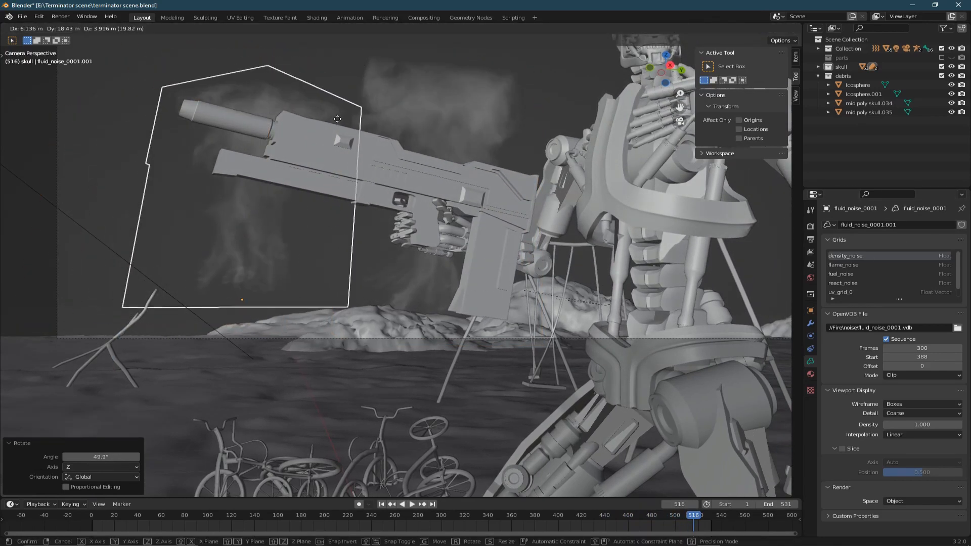
{"action": "left_click", "coordinate": [330, 131]}
{"action": "left_click_drag", "start_coordinate": [922, 357], "coordinate": [956, 357]}
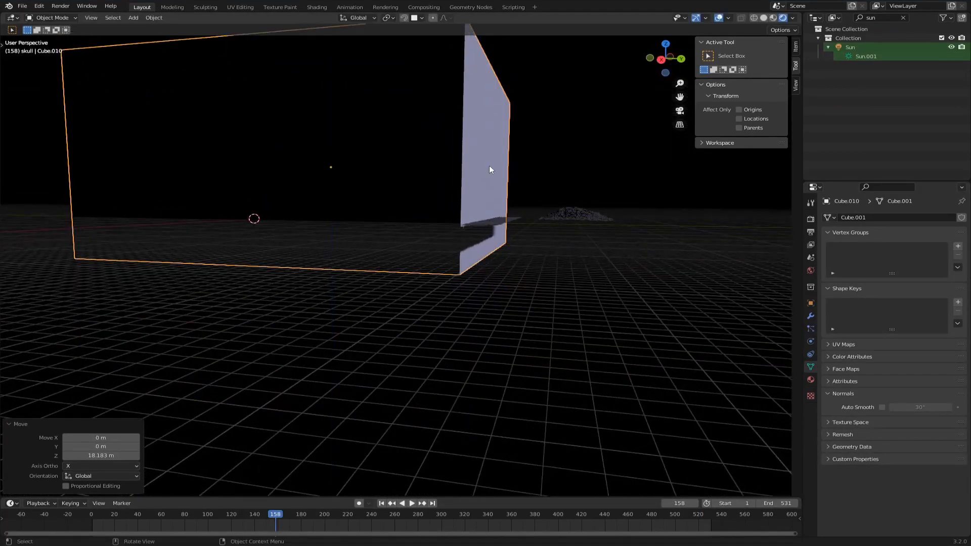
Scale the large cube enclosing the scene along the Z axis.
{"action": "key", "text": "s"}
{"action": "key", "text": "z"}
{"action": "left_click", "coordinate": [580, 195]}
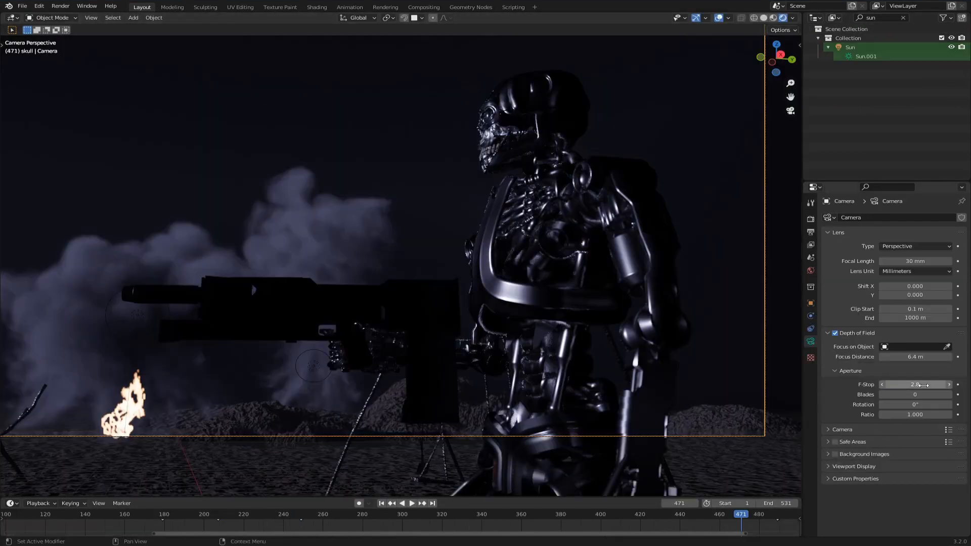
Set the camera's depth-of-field F-Stop to 1.0.
{"action": "left_click_drag", "start_coordinate": [916, 385], "coordinate": [940, 385]}
{"action": "scroll", "coordinate": [584, 357], "scroll_direction": "down", "scroll_amount": 1}
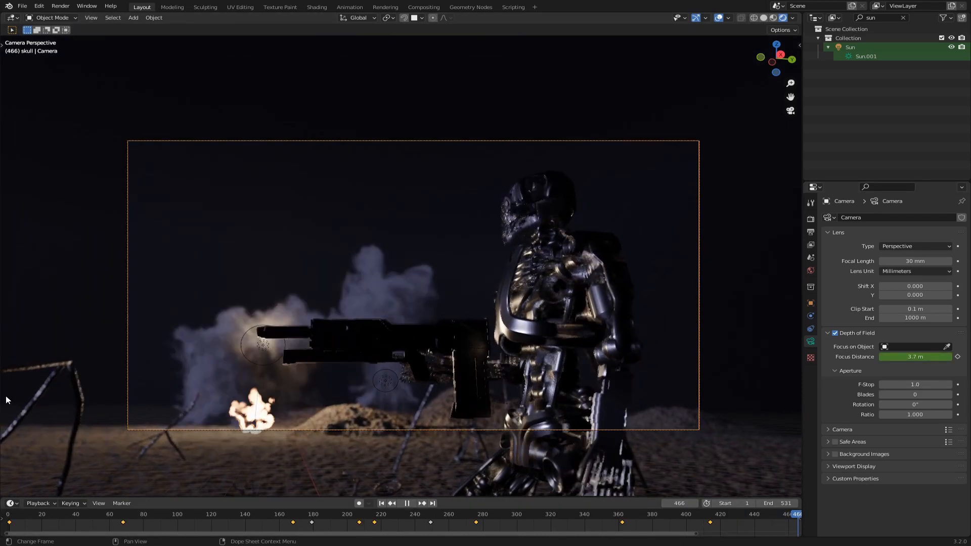
At frame 462, filter the outliner for "point" and move the point light Point.001 beside the explosion.
{"action": "left_click_drag", "start_coordinate": [3, 397], "coordinate": [791, 397]}
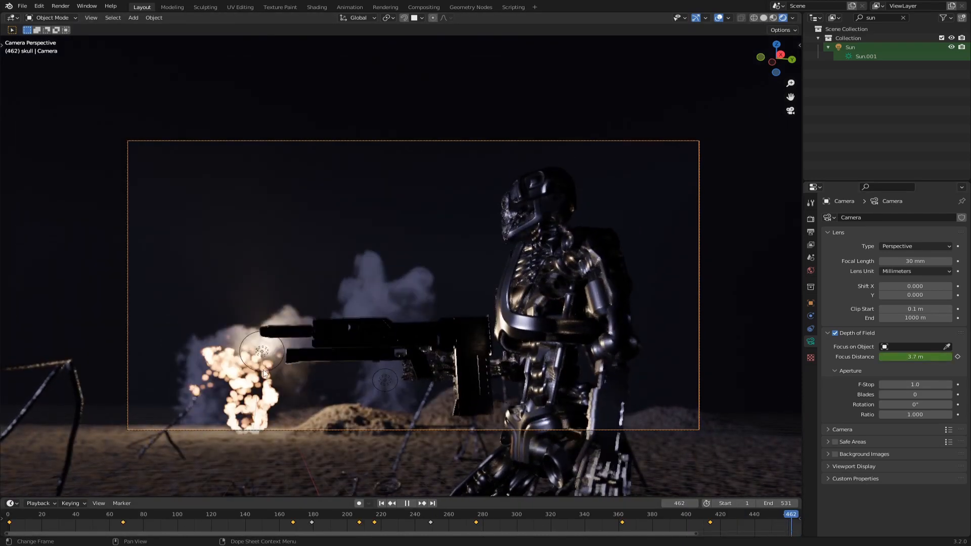
{"action": "left_click", "coordinate": [272, 356]}
{"action": "left_click", "coordinate": [880, 20]}
{"action": "type", "text": "point"}
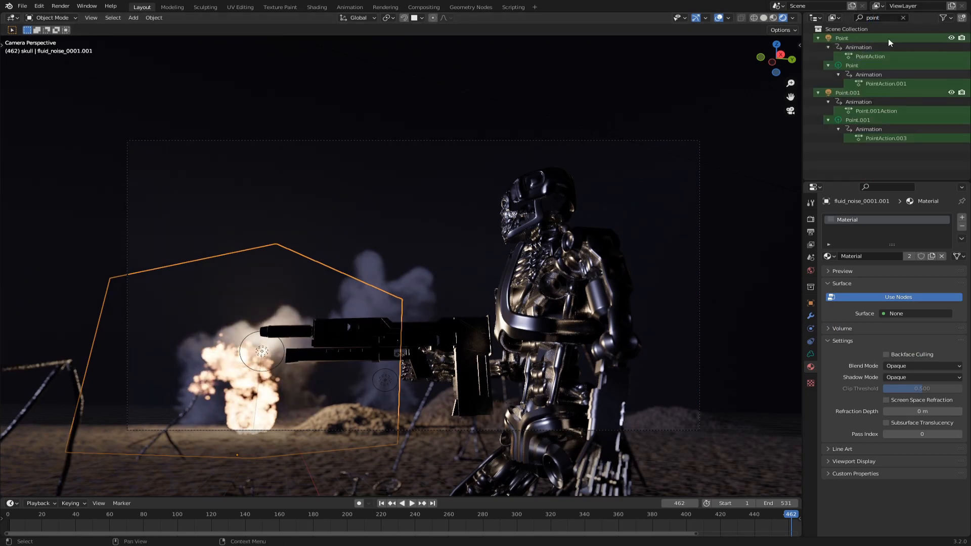
{"action": "left_click", "coordinate": [890, 40]}
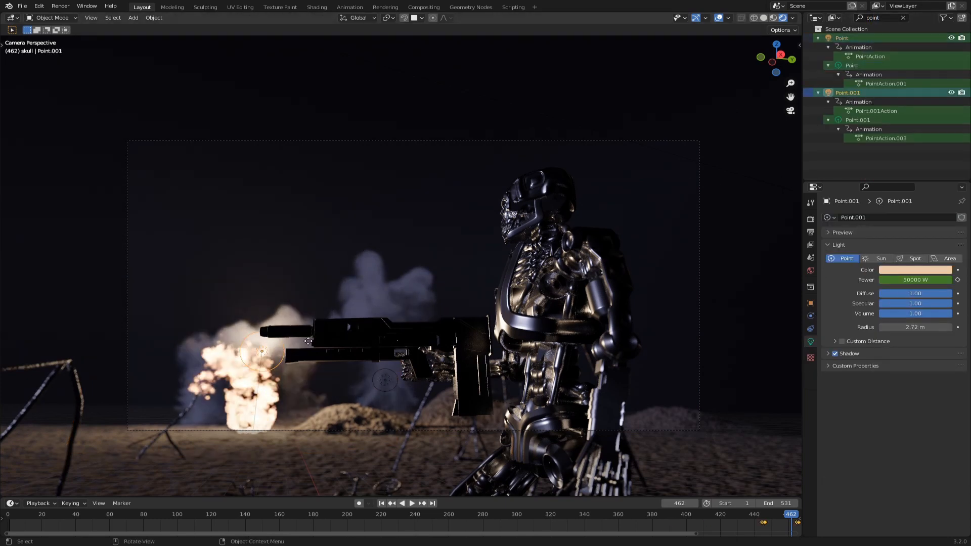
{"action": "key", "text": "g"}
{"action": "left_click", "coordinate": [293, 351]}
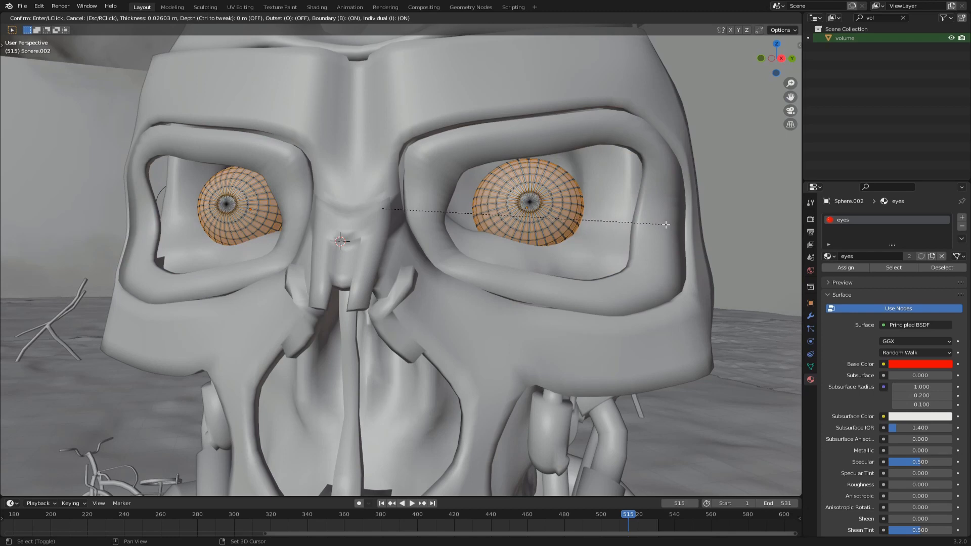
Inset the eyeball faces individually by about 0.026 m and extrude them about 0.057 m along their normals.
{"action": "left_click", "coordinate": [666, 224]}
{"action": "scroll", "coordinate": [587, 218], "scroll_direction": "up", "scroll_amount": 5}
{"action": "key", "text": "alt+e"}
{"action": "left_click", "coordinate": [587, 219]}
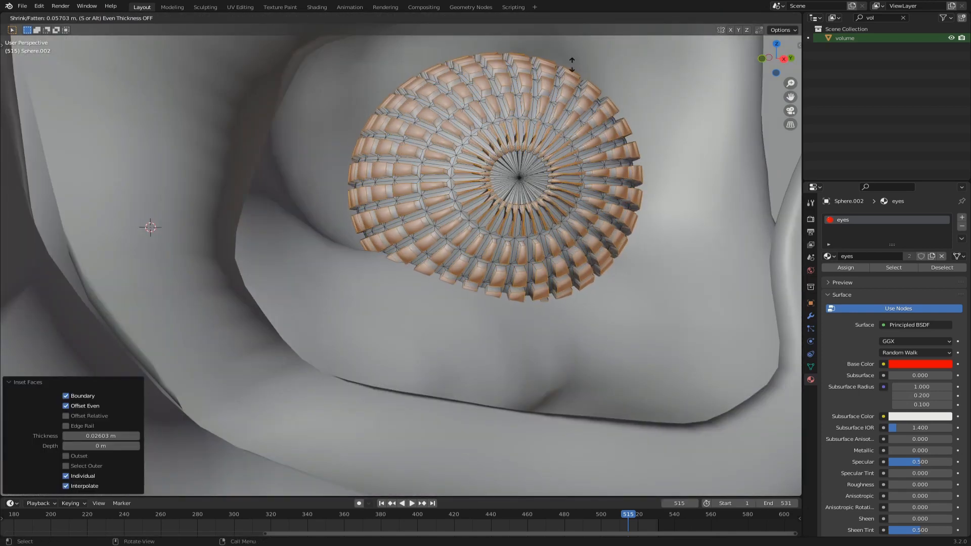
{"action": "left_click", "coordinate": [572, 65]}
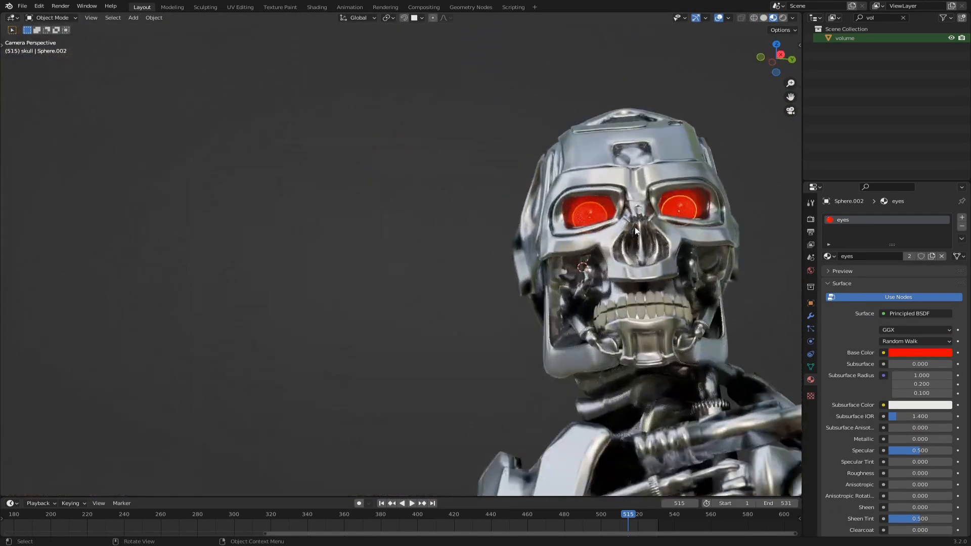
{"action": "scroll", "coordinate": [532, 225], "scroll_direction": "up", "scroll_amount": 1}
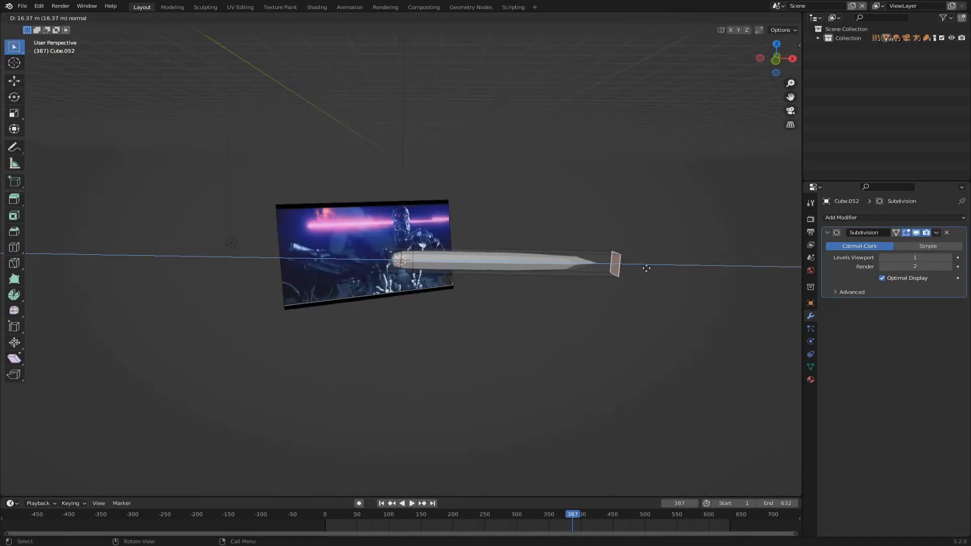
Extrude the laser bolt's end face about 16 m, stretch it along X into a tapered tip and leave mesh editing.
{"action": "left_click", "coordinate": [65, 271]}
{"action": "scroll", "coordinate": [266, 263], "scroll_direction": "down", "scroll_amount": 2}
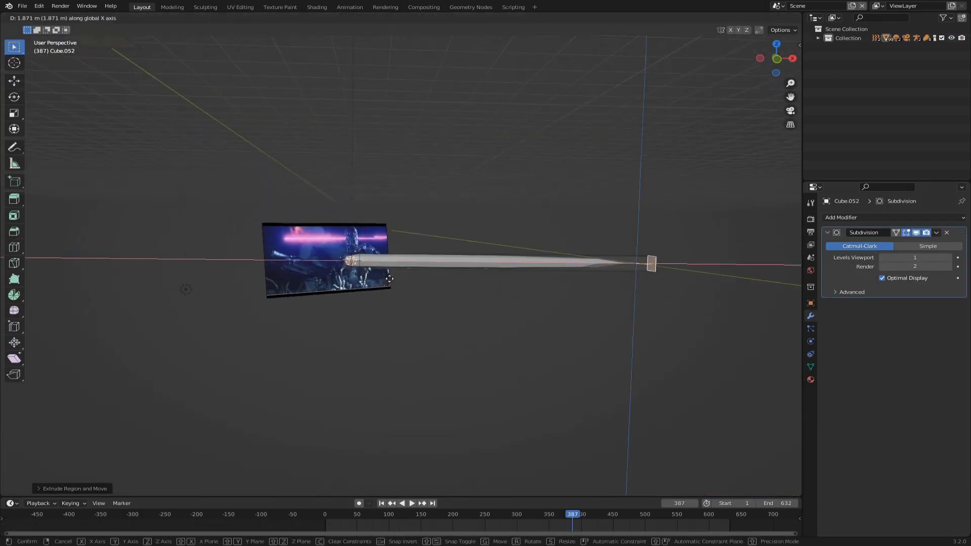
{"action": "scroll", "coordinate": [405, 259], "scroll_direction": "up", "scroll_amount": 2}
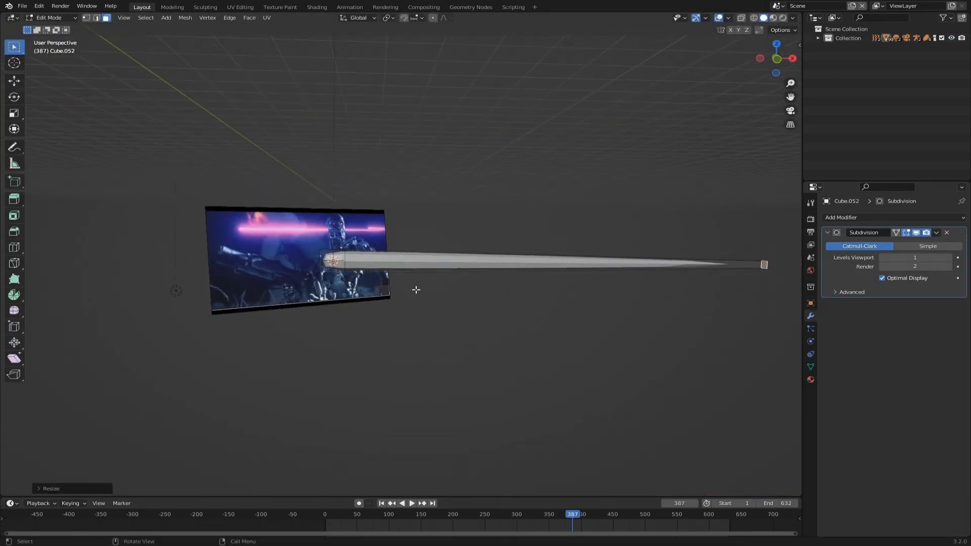
{"action": "mouse_move", "coordinate": [416, 290]}
{"action": "middle_mouse_down"}
{"action": "mouse_move", "coordinate": [512, 297]}
{"action": "mouse_move", "coordinate": [410, 282]}
{"action": "middle_mouse_up"}
{"action": "key", "text": "Tab"}
{"action": "scroll", "coordinate": [410, 282], "scroll_direction": "up", "scroll_amount": 2}
Open the existing materials for the laser bolt, and move the bolt with its purple point light to a collection.
{"action": "left_click", "coordinate": [811, 380]}
{"action": "left_click", "coordinate": [830, 257]}
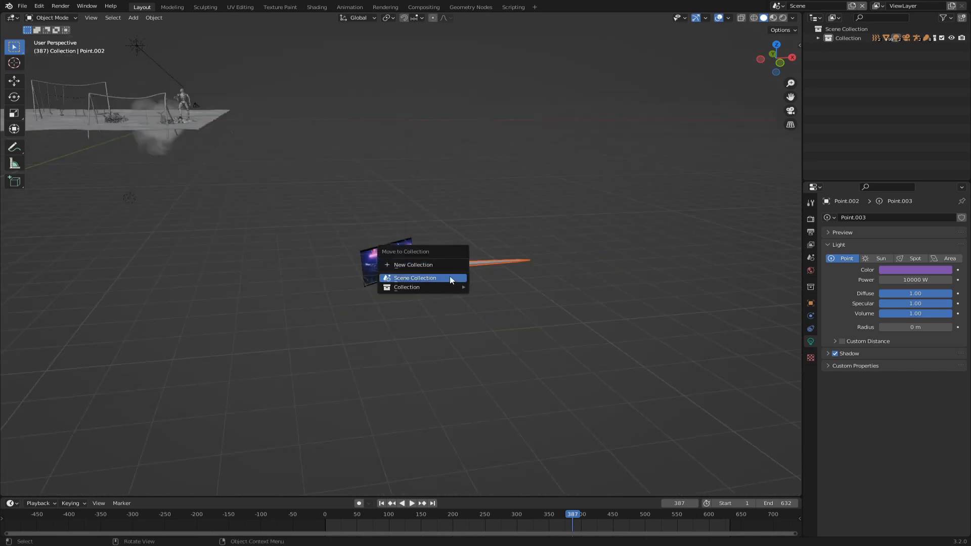
{"action": "left_click", "coordinate": [498, 310]}
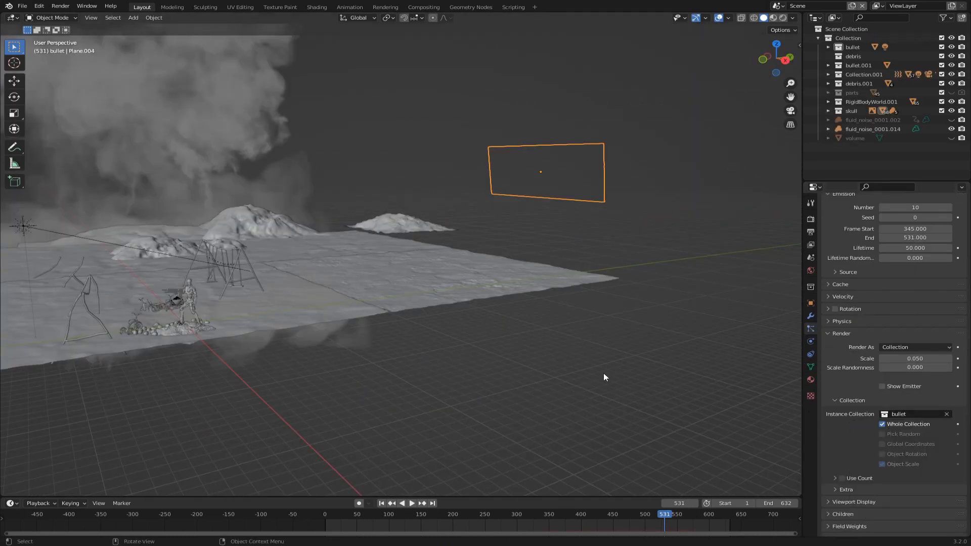
Scrub the timeline to frame 480 and earlier frames to examine the bolts emitted from the particle plane.
{"action": "middle_click_drag", "start_coordinate": [604, 374], "coordinate": [601, 368]}
{"action": "mouse_move", "coordinate": [638, 514]}
{"action": "left_mouse_down"}
{"action": "mouse_move", "coordinate": [618, 515]}
{"action": "mouse_move", "coordinate": [631, 513]}
{"action": "left_mouse_up"}
{"action": "scroll", "coordinate": [480, 262], "scroll_direction": "up", "scroll_amount": 3}
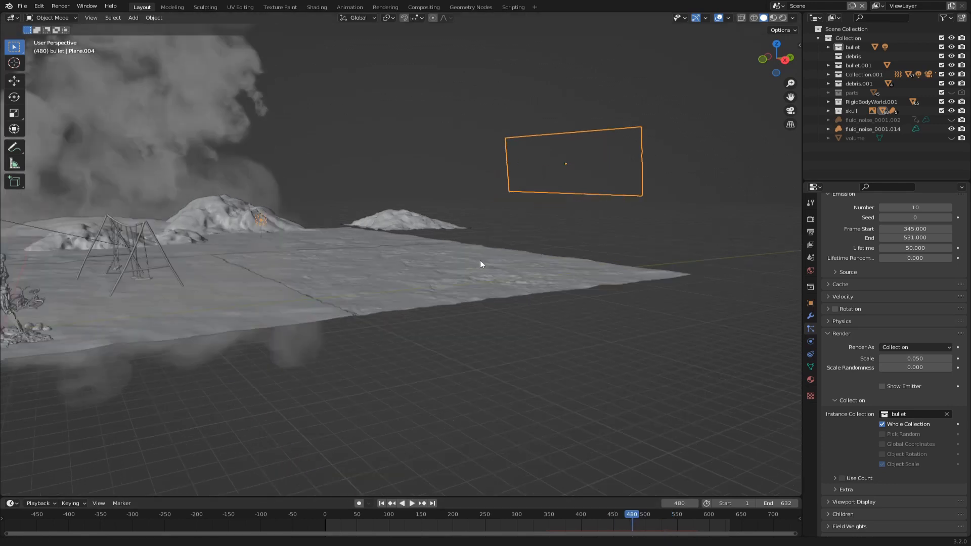
{"action": "middle_click_drag", "start_coordinate": [480, 261], "coordinate": [298, 276]}
{"action": "left_click", "coordinate": [586, 514]}
{"action": "scroll", "coordinate": [516, 324], "scroll_direction": "up", "scroll_amount": 5}
{"action": "scroll", "coordinate": [462, 292], "scroll_direction": "down", "scroll_amount": 1}
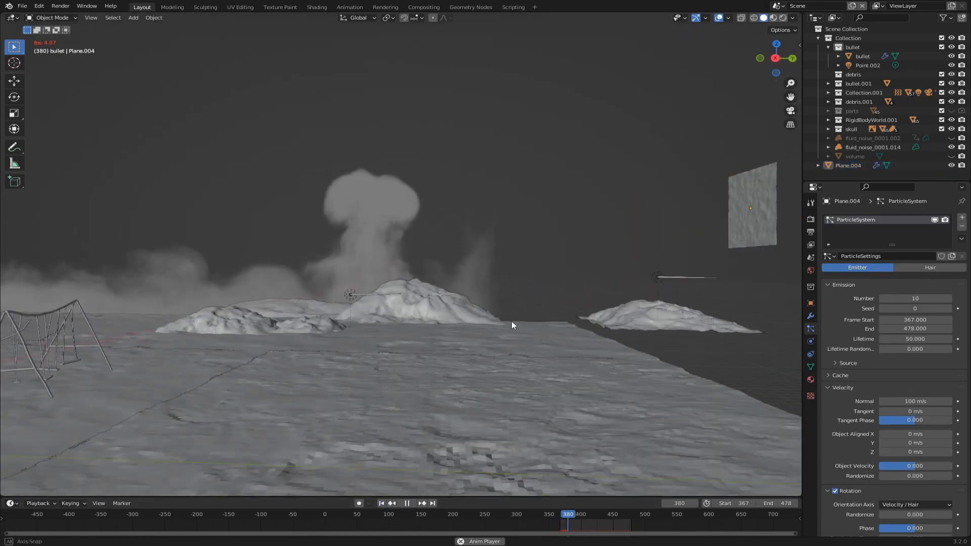
Stop playback at frame 384 and move the bullet emitter plane above the far edge of the terrain.
{"action": "key", "text": "space"}
{"action": "scroll", "coordinate": [512, 318], "scroll_direction": "down", "scroll_amount": 3}
{"action": "middle_click_drag", "start_coordinate": [512, 318], "coordinate": [492, 302]}
{"action": "left_click", "coordinate": [645, 225]}
{"action": "key", "text": "g"}
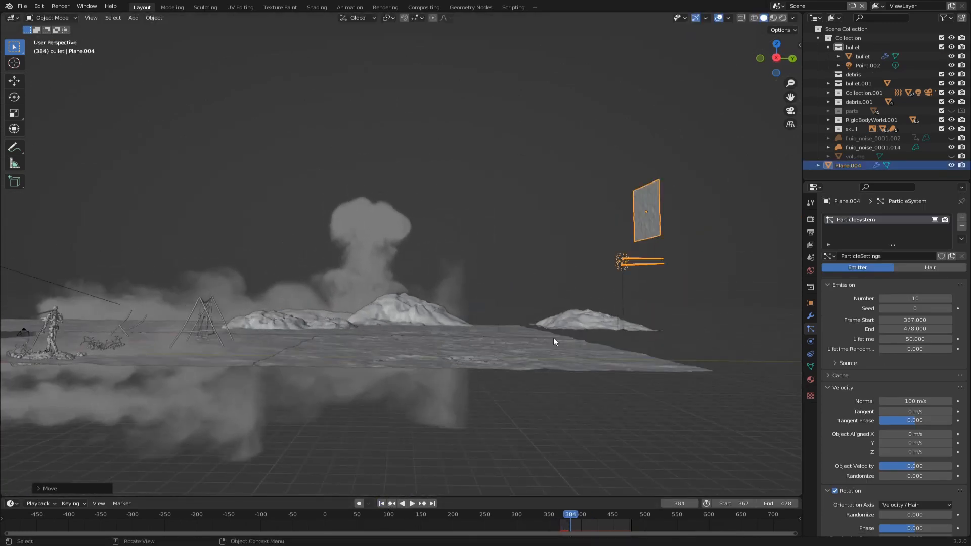
{"action": "key", "text": "KP_1"}
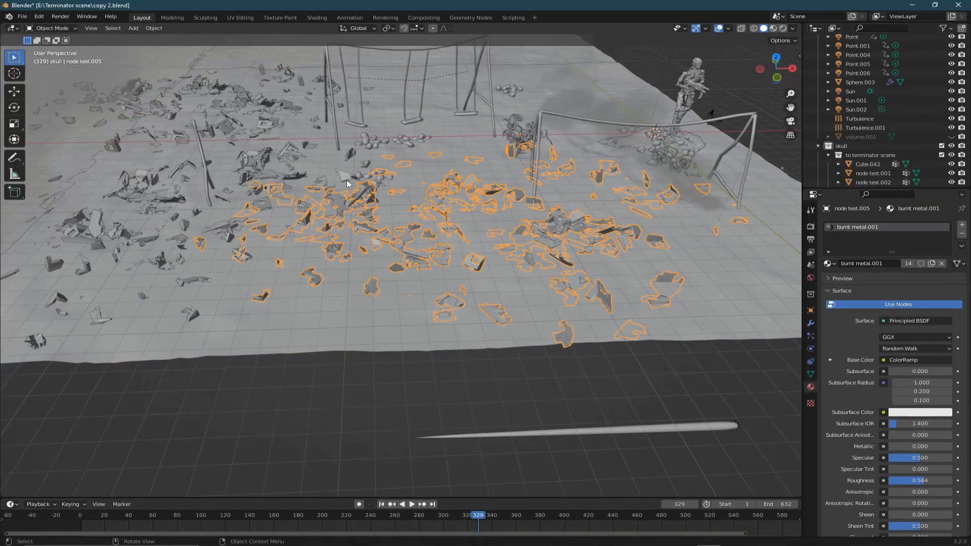
Duplicate the selected burnt-metal debris group from the top view and place the copy near the swing frames.
{"action": "key", "text": "KP_7"}
{"action": "middle_click_drag", "start_coordinate": [438, 139], "coordinate": [382, 319], "text": "shift"}
{"action": "scroll", "coordinate": [380, 313], "scroll_direction": "up", "scroll_amount": 5}
{"action": "scroll", "coordinate": [381, 314], "scroll_direction": "down", "scroll_amount": 3}
{"action": "key", "text": "shift+d"}
{"action": "left_click", "coordinate": [536, 192]}
Rotate the copied debris group about 168°, shift it across the swing set area and return to the camera view.
{"action": "key", "text": "r"}
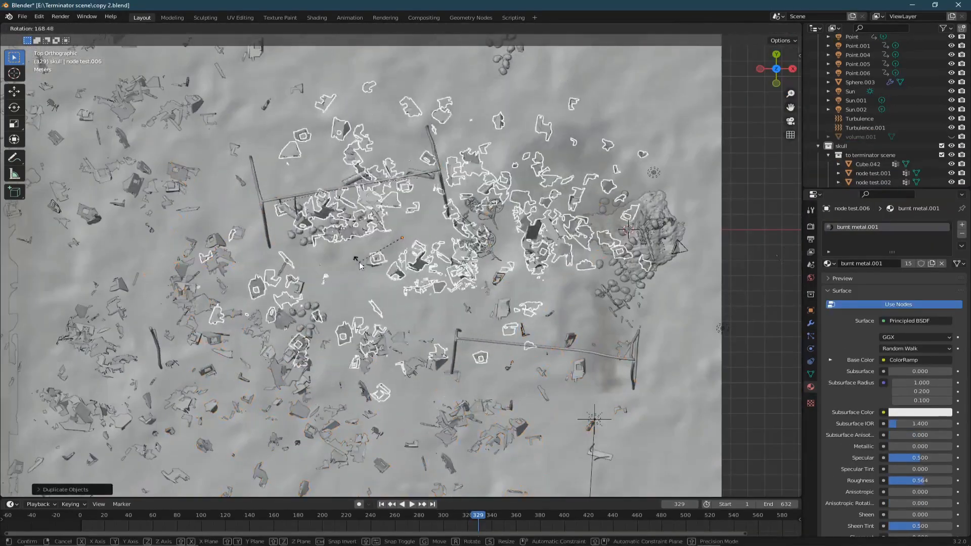
{"action": "left_click", "coordinate": [357, 263]}
{"action": "key", "text": "g"}
{"action": "left_click", "coordinate": [323, 230]}
{"action": "key", "text": "KP_0"}
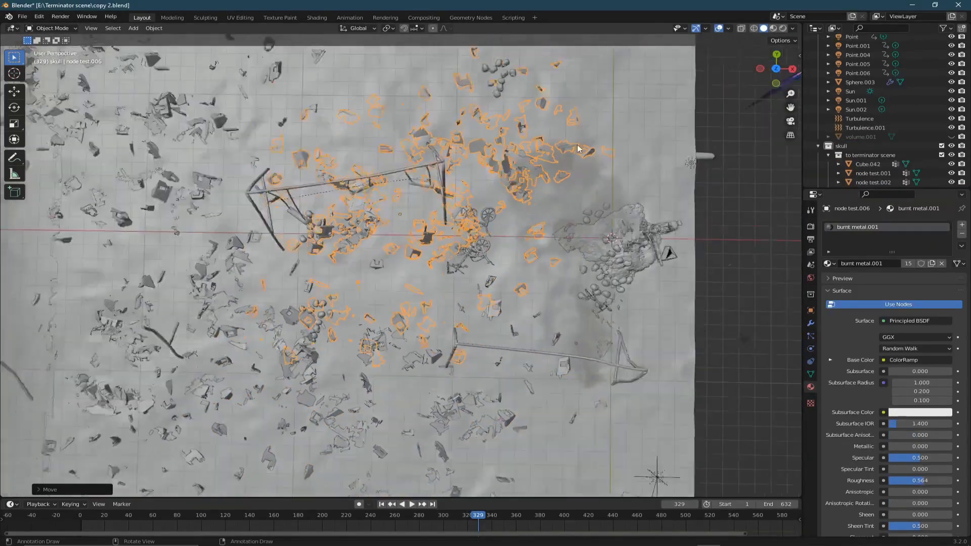
Deselect the debris group and examine the swing set area in the rendered camera view.
{"action": "key", "text": "z"}
{"action": "key", "text": "alt+a"}
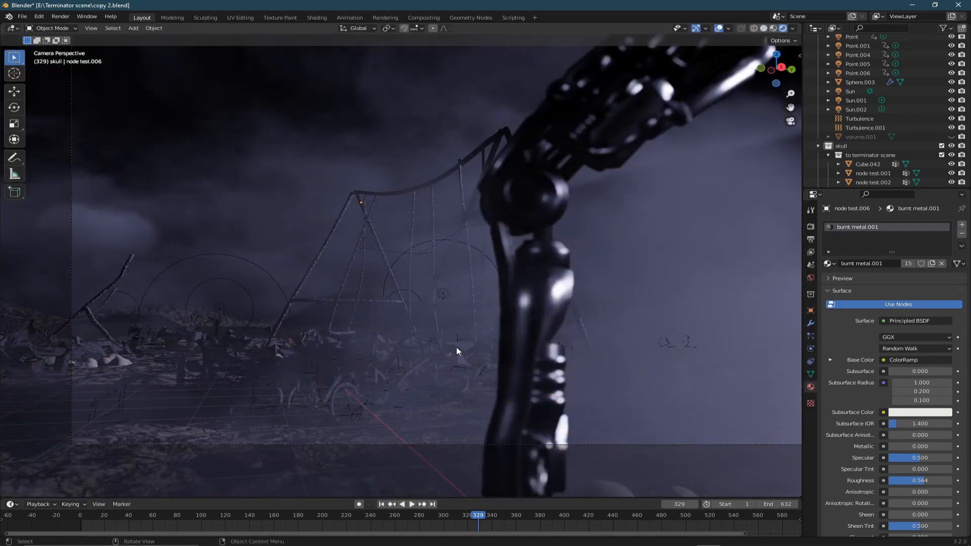
{"action": "key", "text": "z"}
{"action": "left_click", "coordinate": [511, 344]}
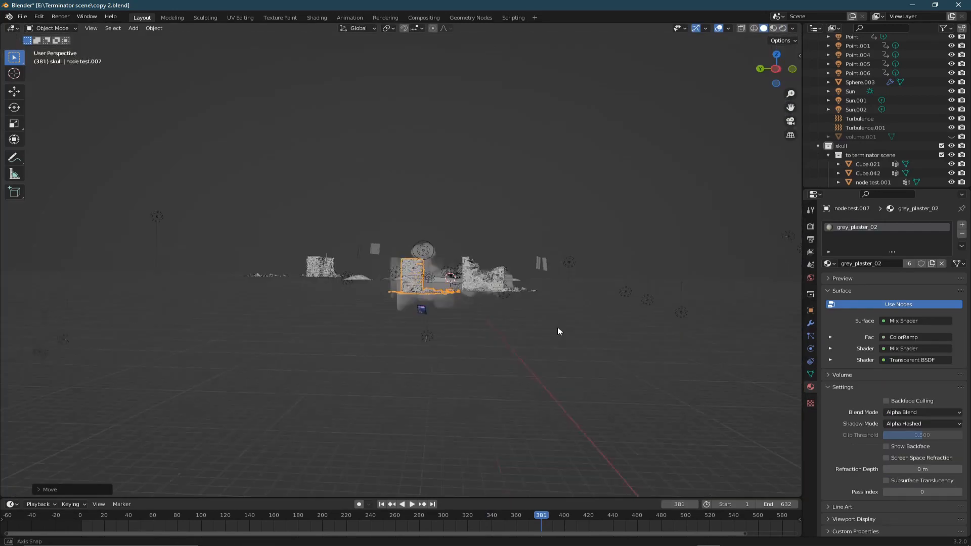
Move the selected ruined building in the background and scale the collapsed building beside it.
{"action": "scroll", "coordinate": [536, 328], "scroll_direction": "up", "scroll_amount": 5}
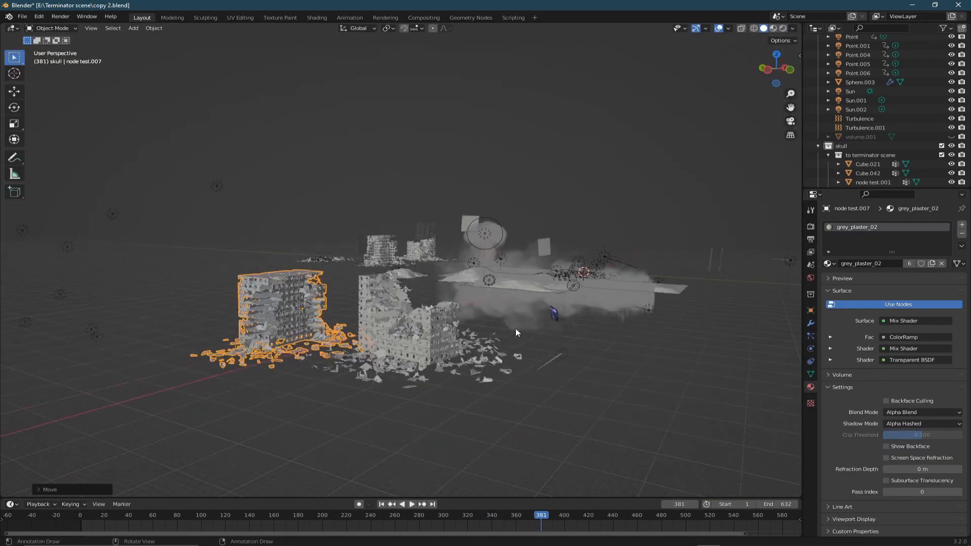
{"action": "key", "text": "g"}
{"action": "left_click", "coordinate": [526, 329]}
{"action": "scroll", "coordinate": [561, 349], "scroll_direction": "down", "scroll_amount": 2}
{"action": "left_click", "coordinate": [569, 354]}
{"action": "key", "text": "s"}
{"action": "left_click", "coordinate": [403, 328]}
Adjust the collapsed building's height along Z, and rescale the neighbouring ruined building (node test.007).
{"action": "middle_click_drag", "start_coordinate": [402, 329], "coordinate": [435, 316]}
{"action": "key", "text": "g"}
{"action": "key", "text": "z"}
{"action": "left_click", "coordinate": [348, 305]}
{"action": "left_click", "coordinate": [349, 310]}
{"action": "middle_click_drag", "start_coordinate": [353, 311], "coordinate": [549, 318]}
{"action": "key", "text": "s"}
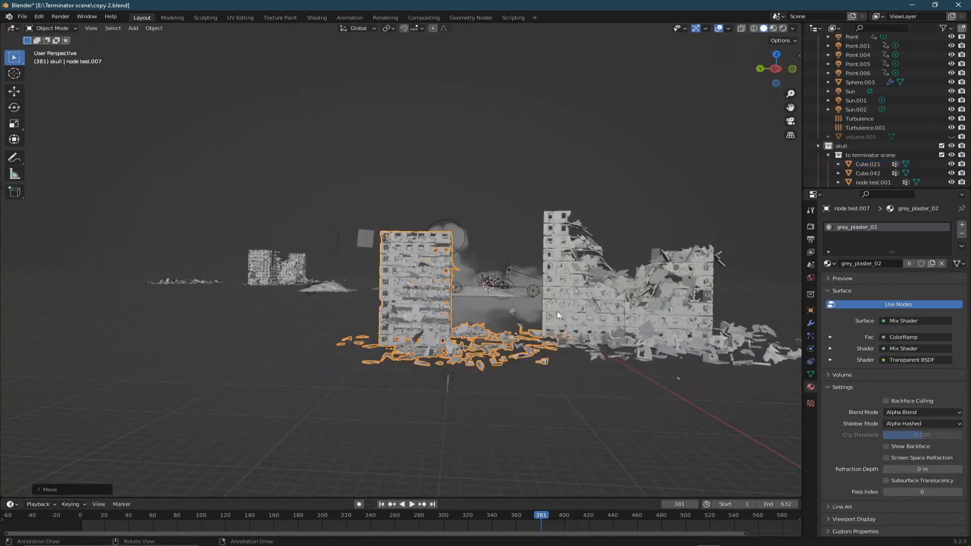
Preview the rendered camera view at frame 381, try unhiding the volume.001 fog and undo that visibility change.
{"action": "key", "text": "KP_0"}
{"action": "key", "text": "z"}
{"action": "left_click", "coordinate": [614, 282]}
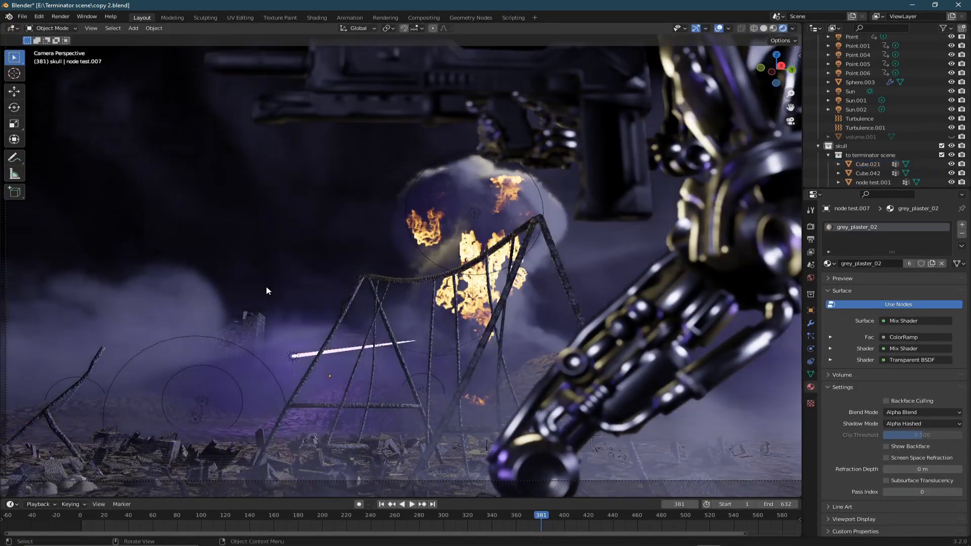
{"action": "left_click", "coordinate": [951, 136]}
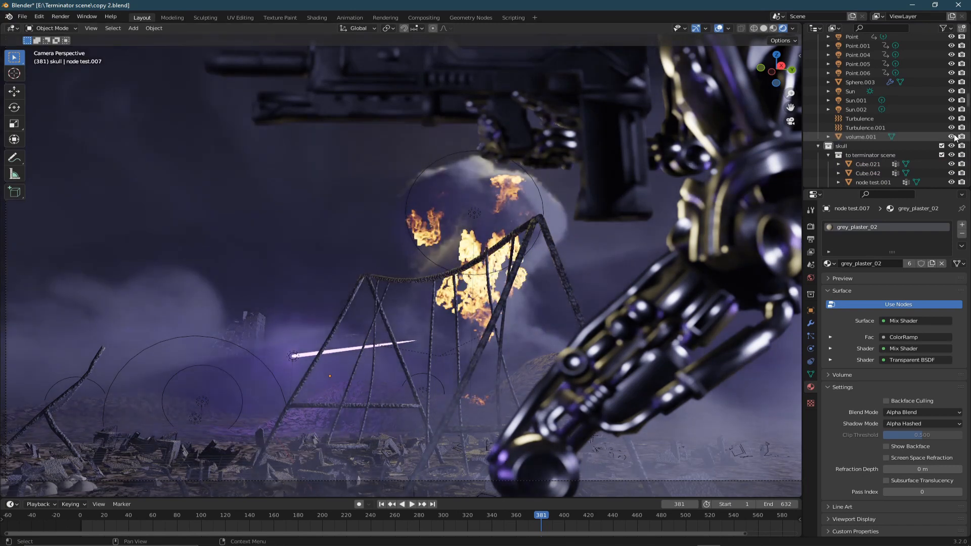
{"action": "key", "text": "ctrl+z"}
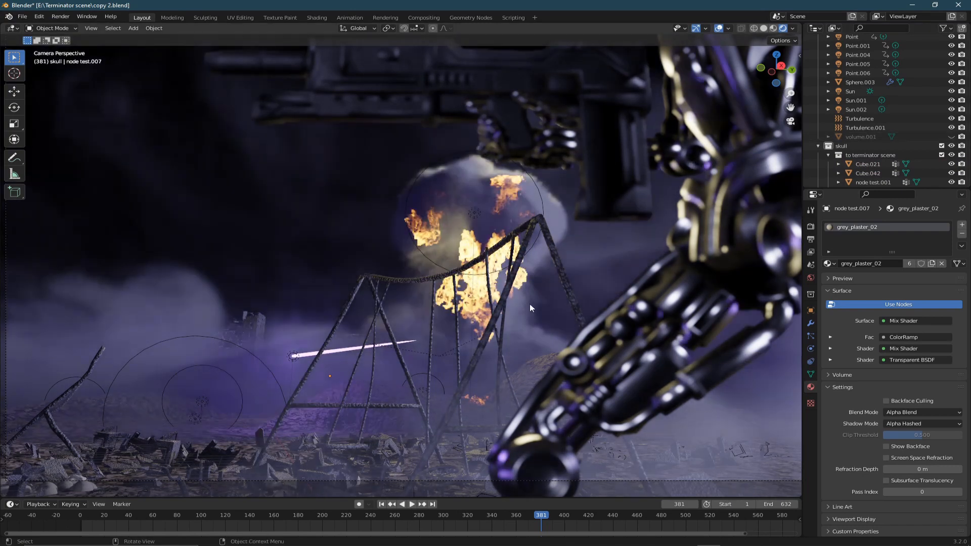
Duplicate the scattered grey plaster debris (node test.002), place the copy beside the terrain near the explosion and enlarge it.
{"action": "key", "text": "z"}
{"action": "middle_click_drag", "start_coordinate": [555, 349], "coordinate": [470, 394]}
{"action": "scroll", "coordinate": [451, 355], "scroll_direction": "down", "scroll_amount": 6}
{"action": "left_click", "coordinate": [712, 407]}
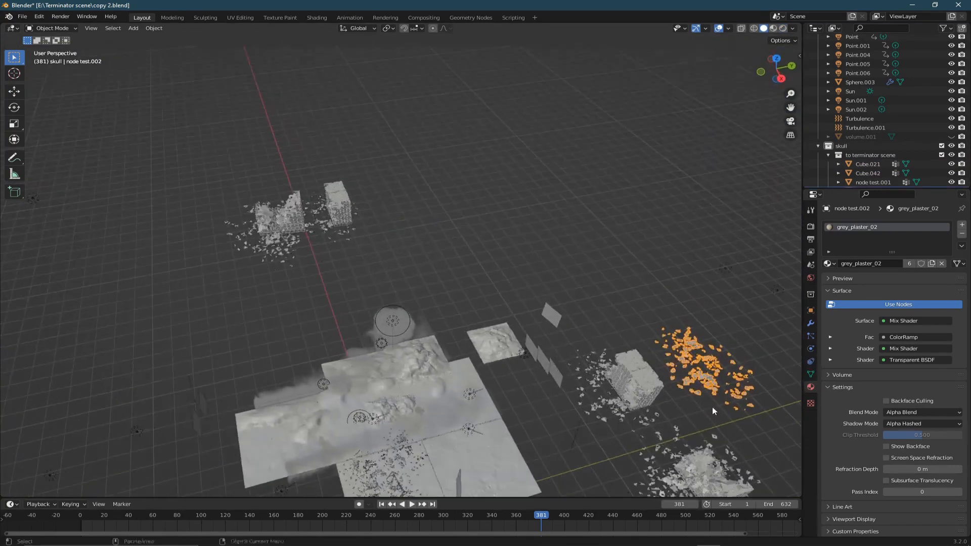
{"action": "key", "text": "shift+d"}
{"action": "left_click", "coordinate": [372, 377]}
{"action": "middle_click_drag", "start_coordinate": [372, 377], "coordinate": [459, 319]}
{"action": "left_click", "coordinate": [603, 314]}
Rotate the copied debris from the top view and shift it outward along the terrain's edge.
{"action": "key", "text": "KP_7"}
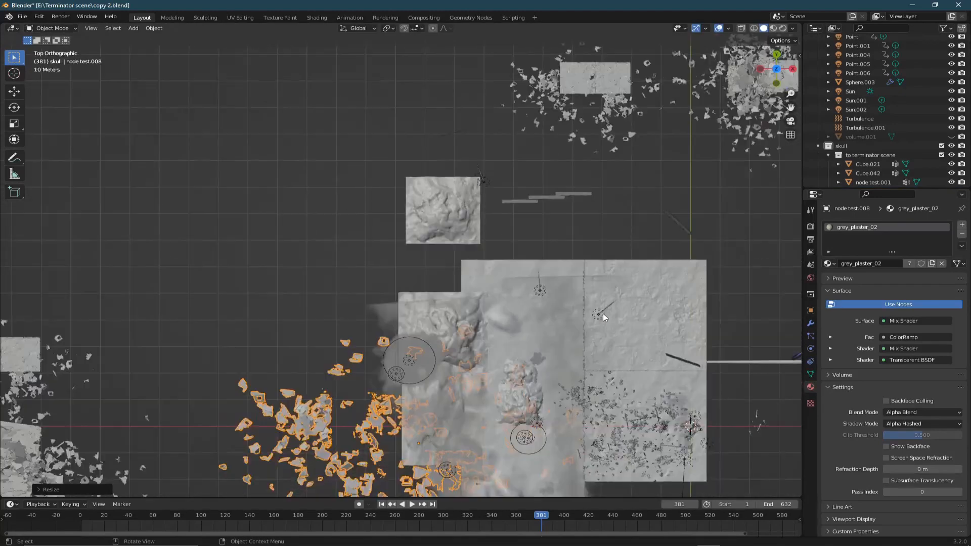
{"action": "middle_click_drag", "start_coordinate": [603, 313], "coordinate": [653, 179], "text": "shift"}
{"action": "key", "text": "r"}
{"action": "left_click", "coordinate": [481, 349]}
{"action": "key", "text": "g"}
{"action": "left_click", "coordinate": [423, 351]}
{"action": "middle_click_drag", "start_coordinate": [423, 351], "coordinate": [370, 288]}
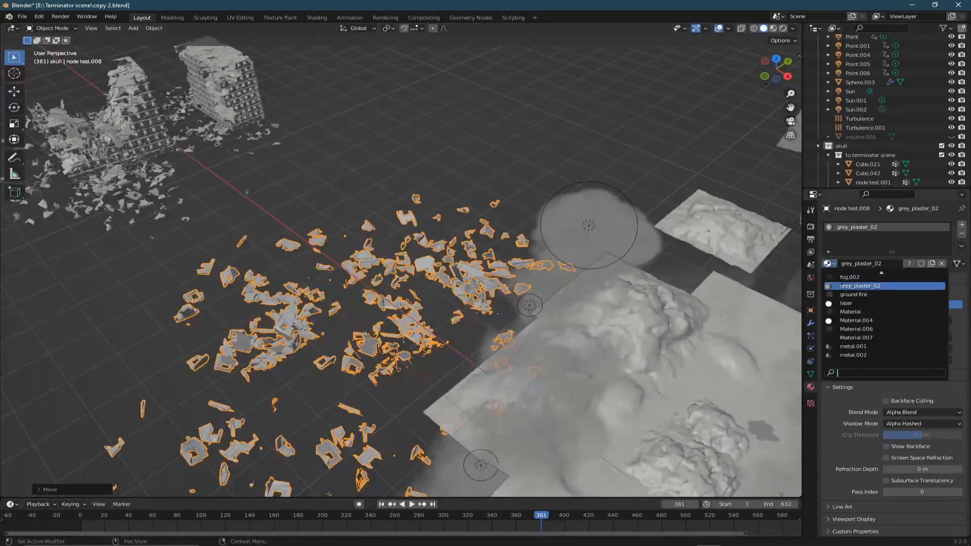
Assign the burnt metal.001 material to the copied debris, adjust its height along Z and return to the rendered camera view.
{"action": "left_click", "coordinate": [880, 320]}
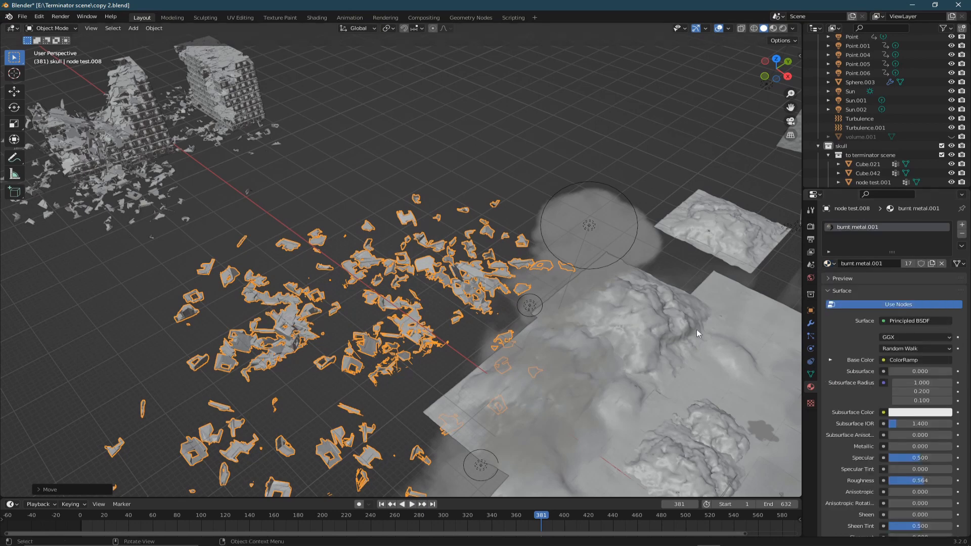
{"action": "mouse_move", "coordinate": [696, 329]}
{"action": "middle_mouse_down"}
{"action": "mouse_move", "coordinate": [521, 305]}
{"action": "mouse_move", "coordinate": [666, 304]}
{"action": "mouse_move", "coordinate": [451, 285]}
{"action": "mouse_move", "coordinate": [624, 287]}
{"action": "mouse_move", "coordinate": [556, 293]}
{"action": "mouse_move", "coordinate": [558, 321]}
{"action": "middle_mouse_up"}
{"action": "key", "text": "g"}
{"action": "key", "text": "z"}
{"action": "left_click", "coordinate": [552, 295]}
{"action": "key", "text": "KP_0"}
{"action": "key", "text": "z"}
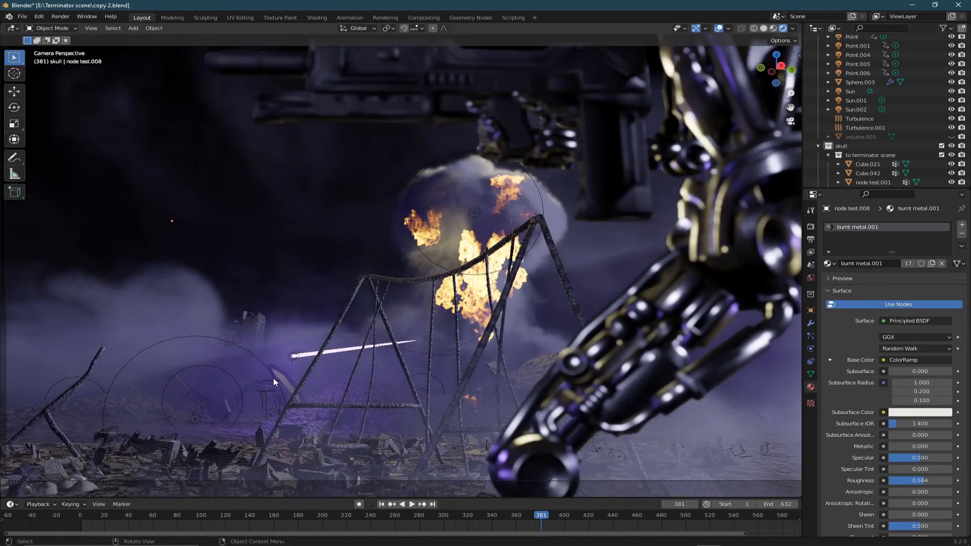